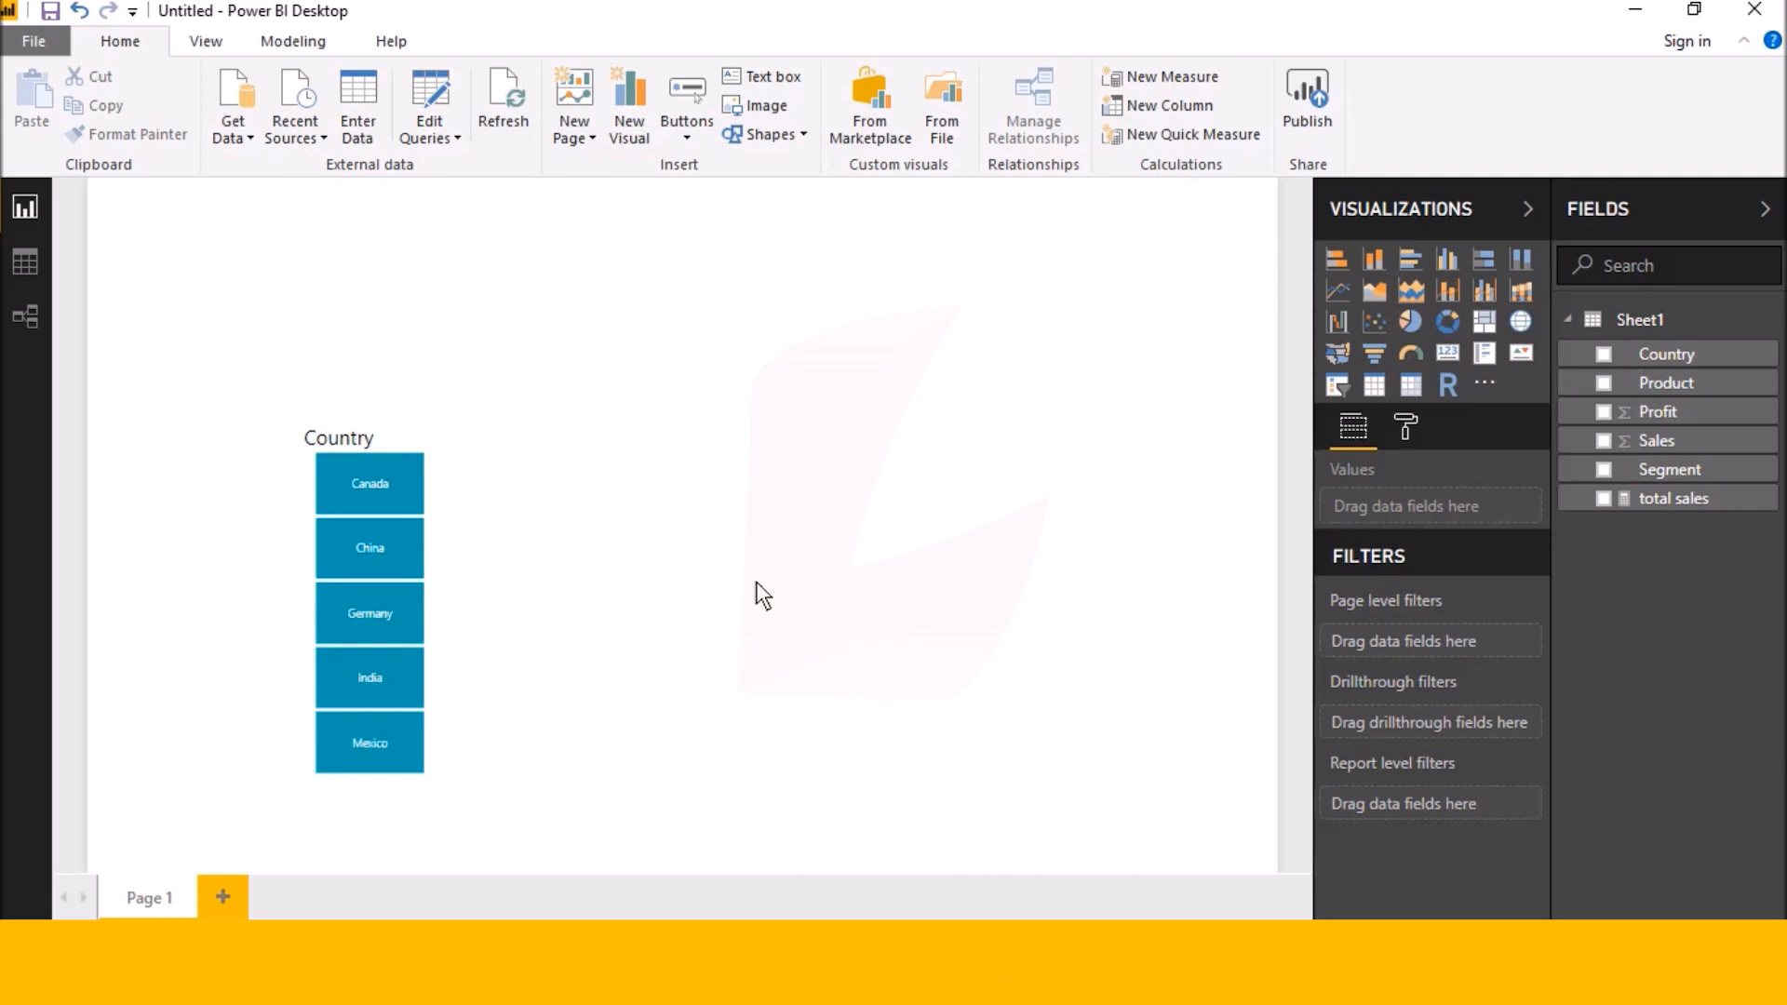
Move the Country slicer up and to the right on the page, and try its Canada, China, Germany and India selections
left_click_drag(334, 400, 479, 314)
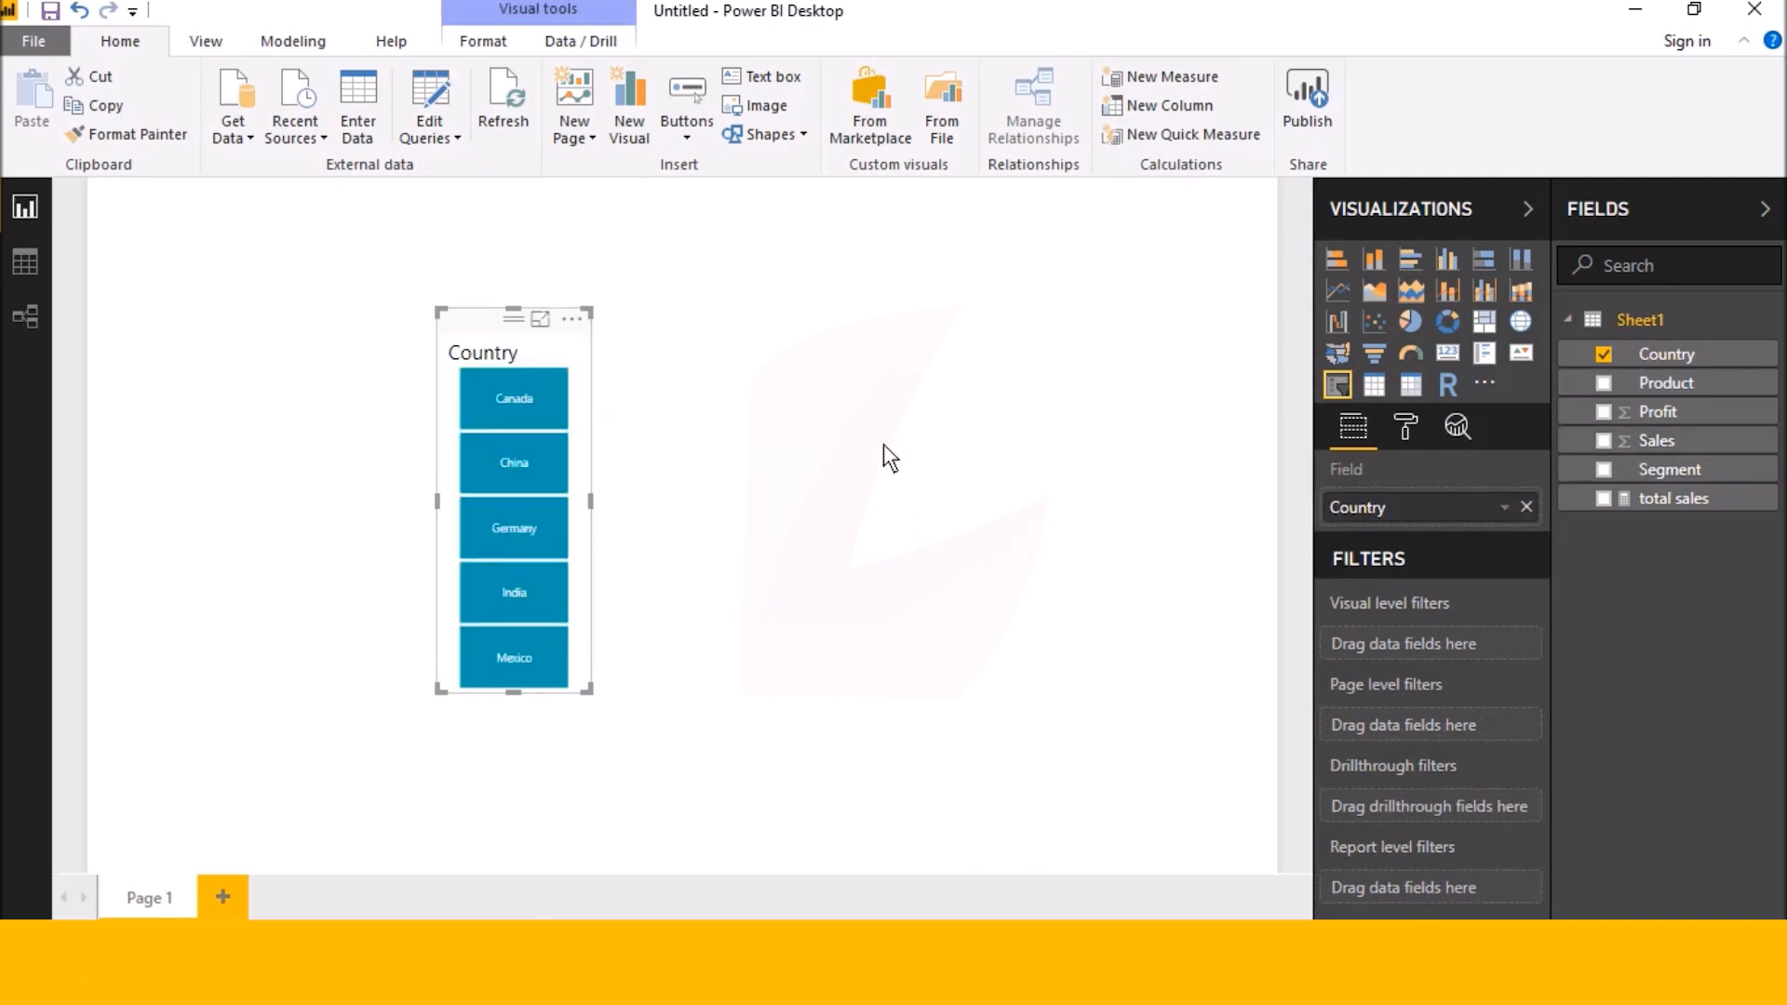
left_click(535, 401)
left_click(518, 400)
left_click(526, 465)
left_click(544, 456)
left_click(535, 526)
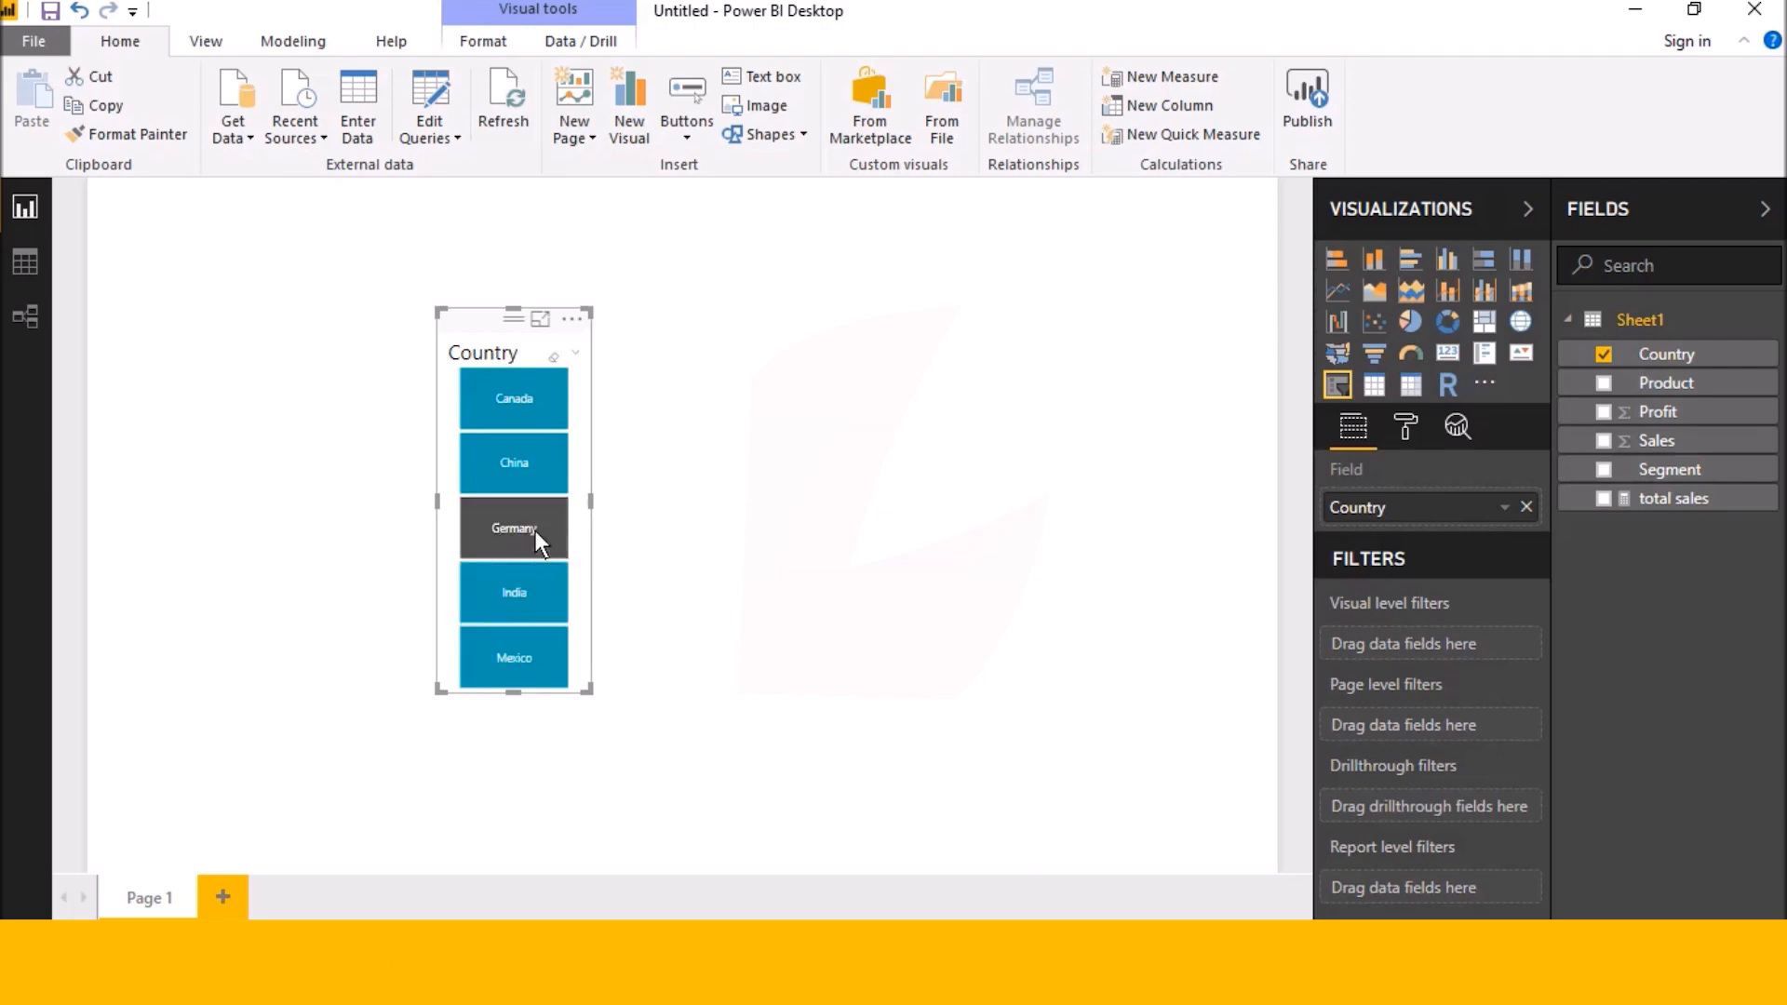
left_click(536, 520)
left_click(531, 591)
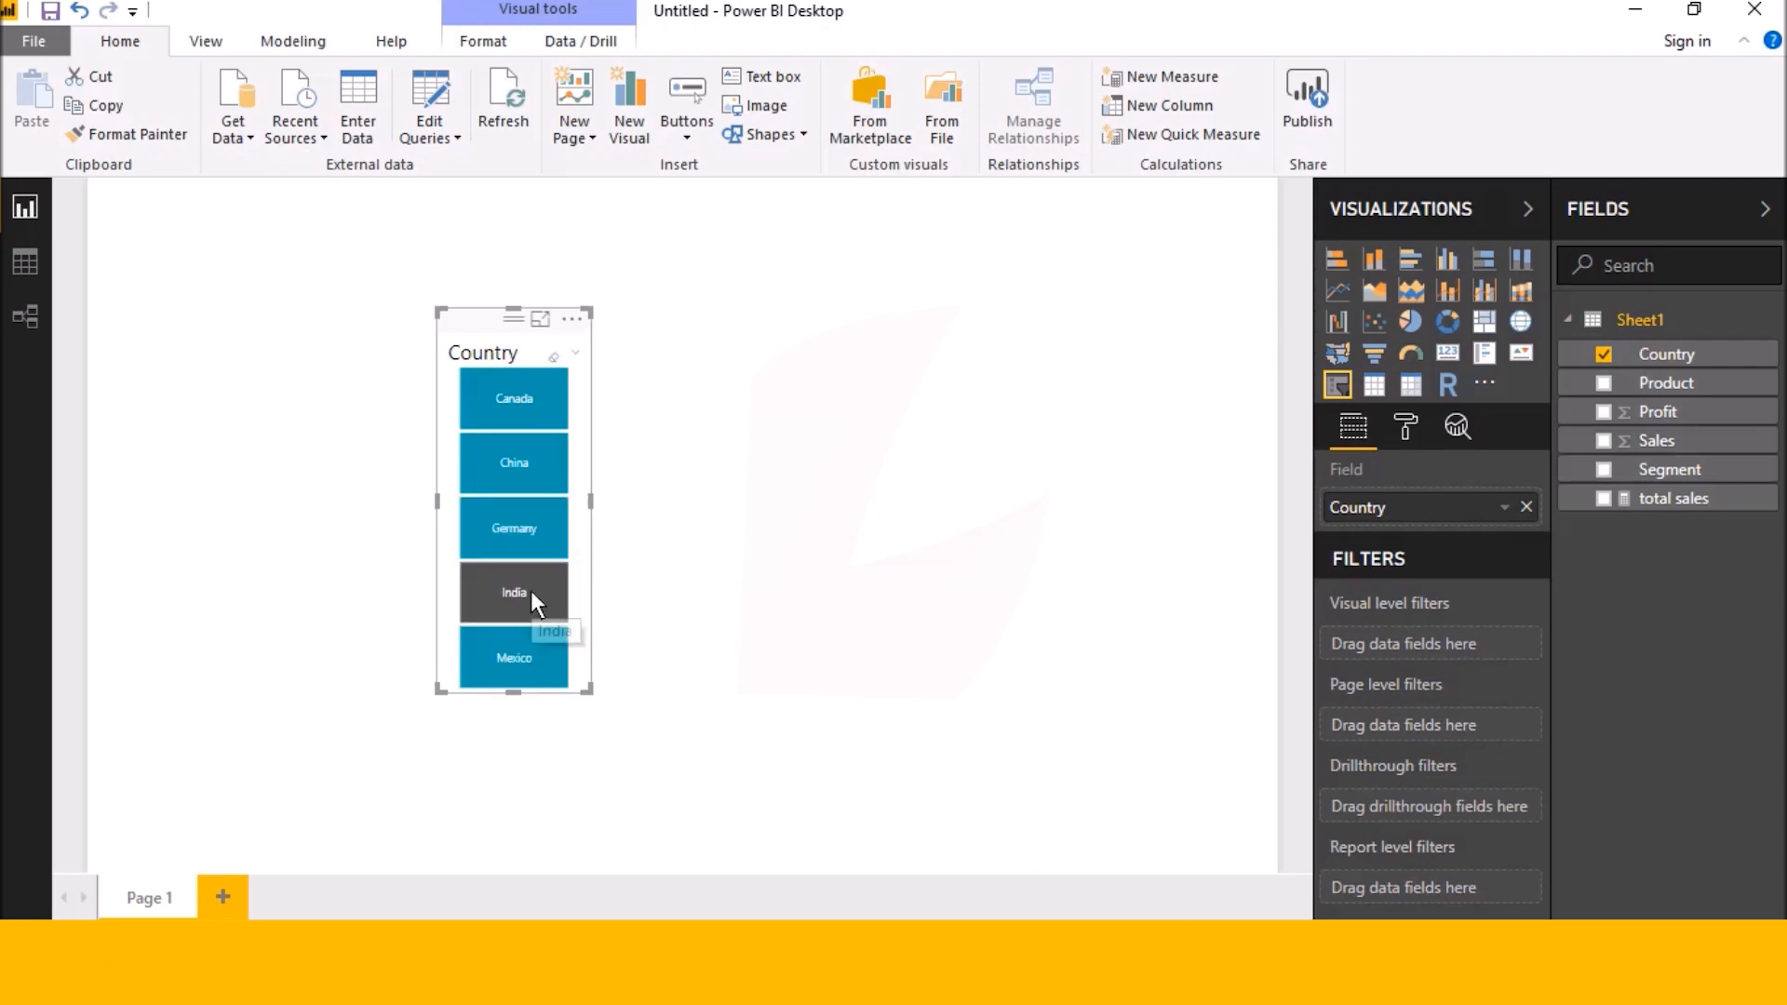
left_click(532, 591)
left_click(831, 611)
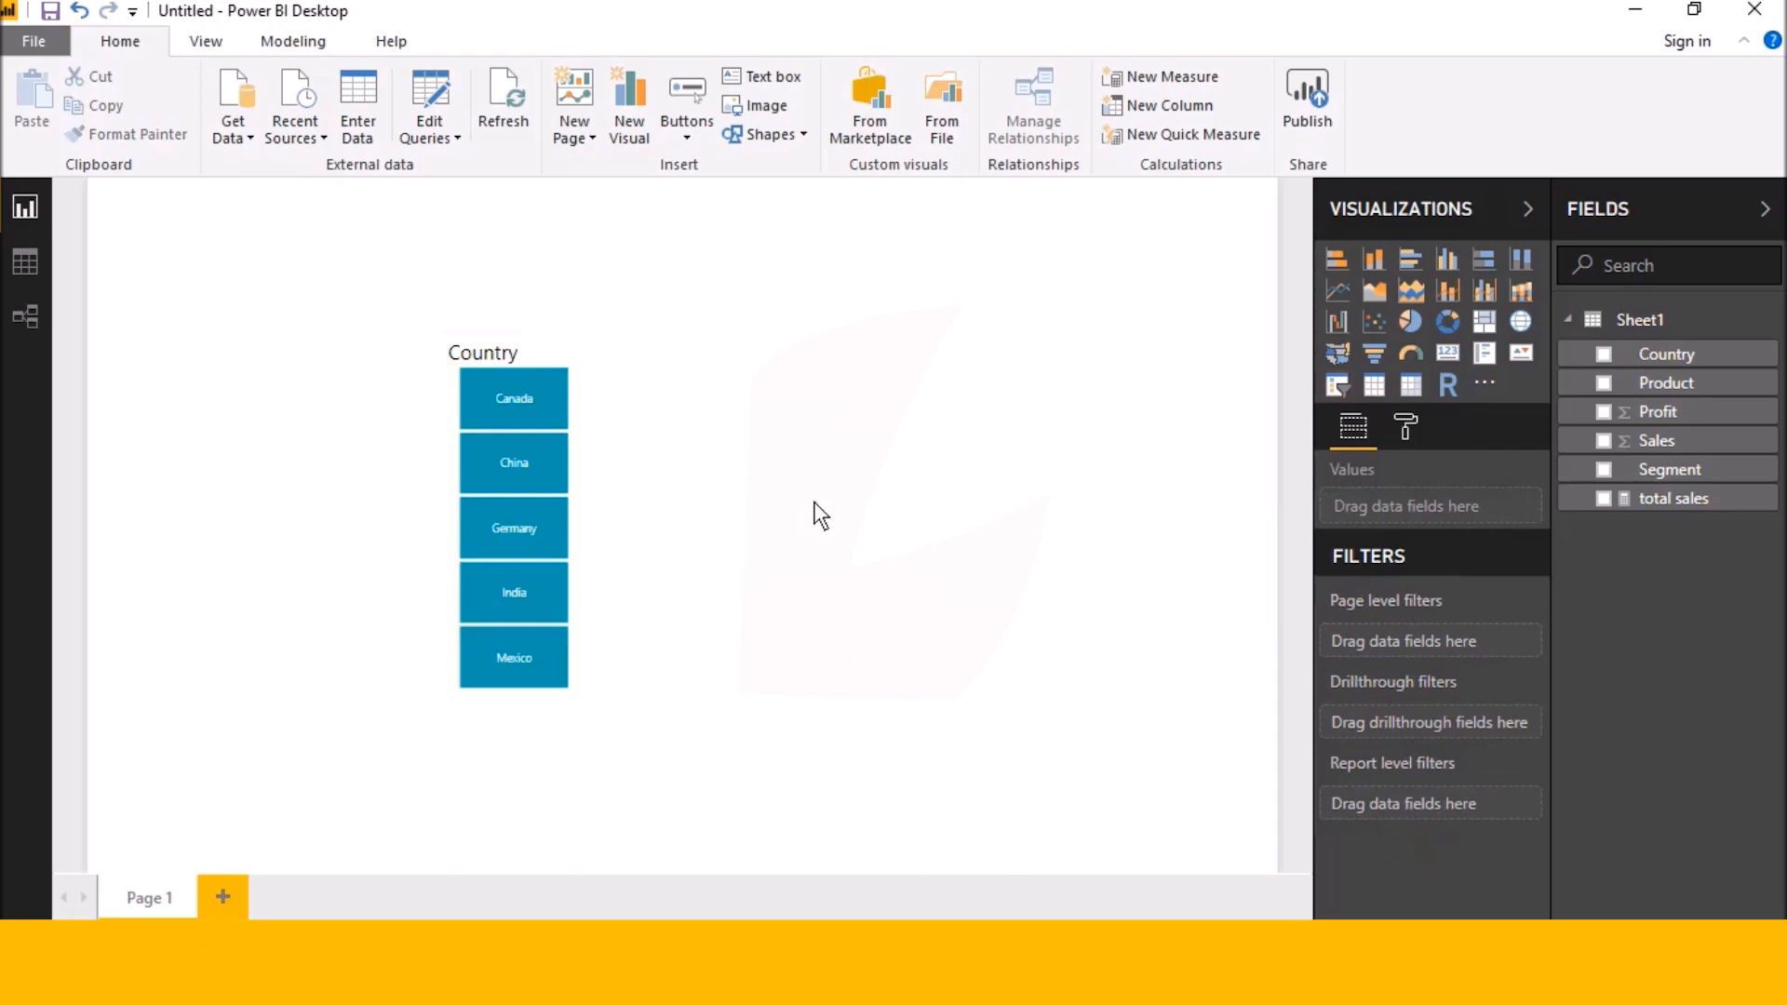
Add a new measure named total sales to Sheet1 and delete the existing measure of the same name
right_click(1690, 442)
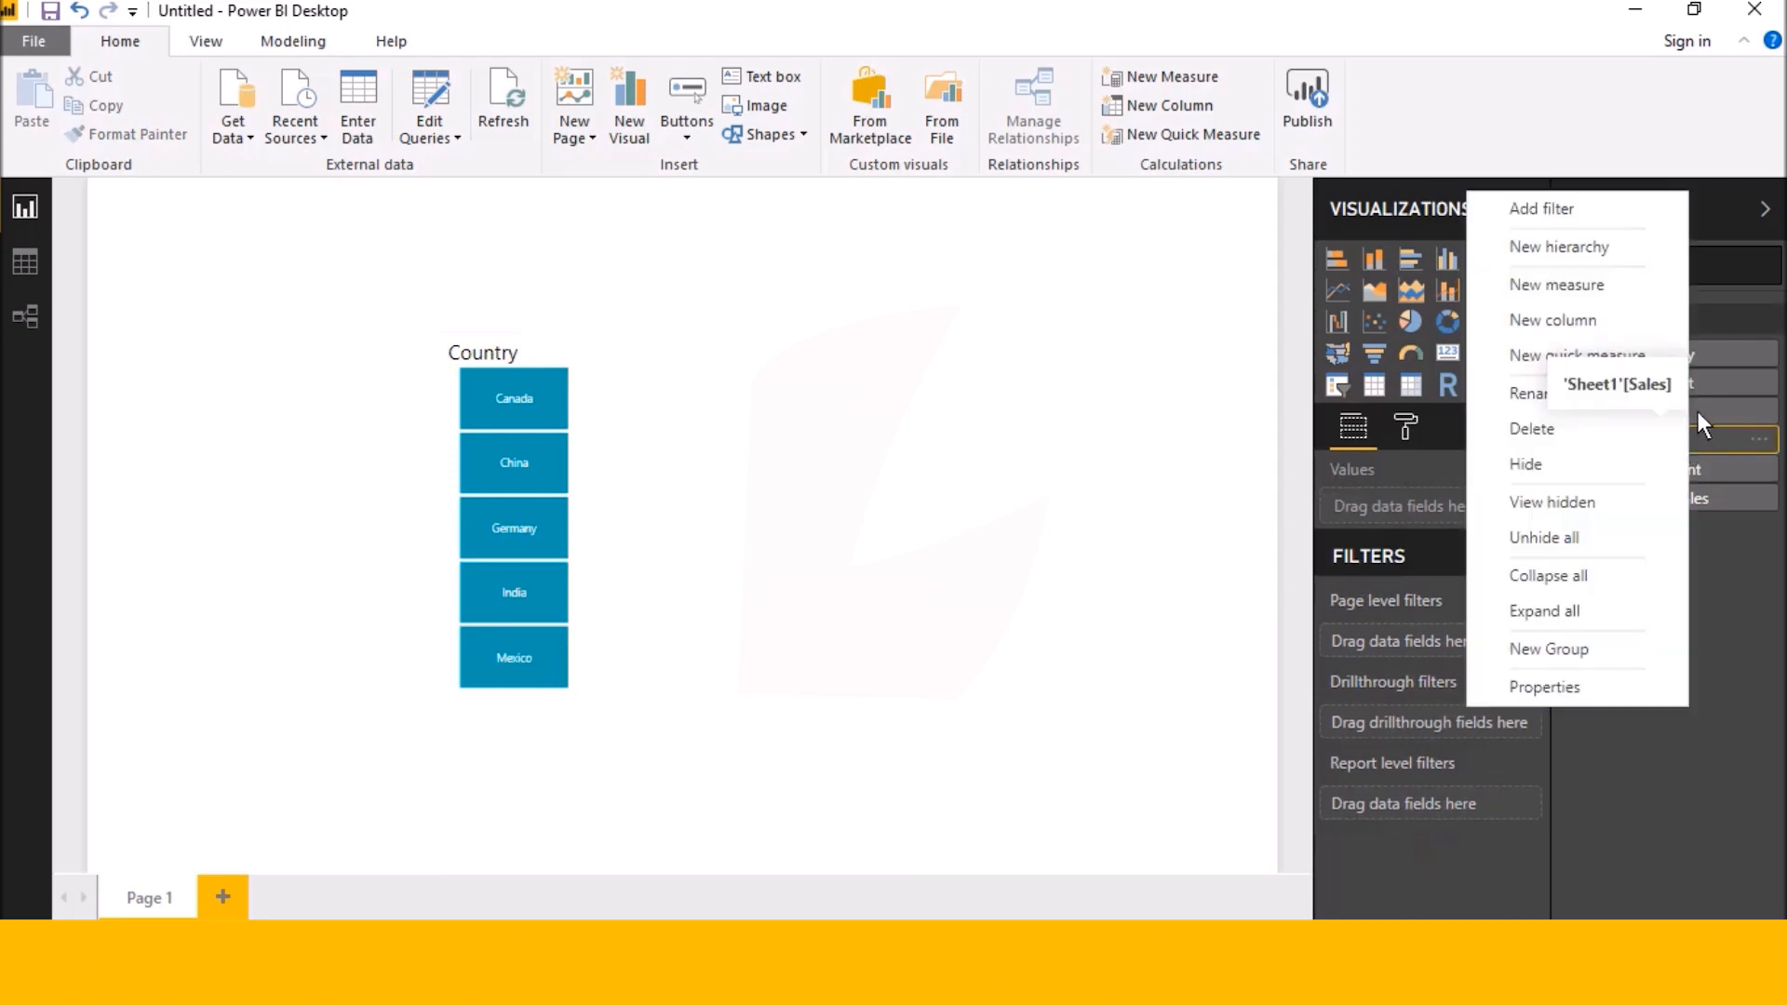
left_click(1586, 283)
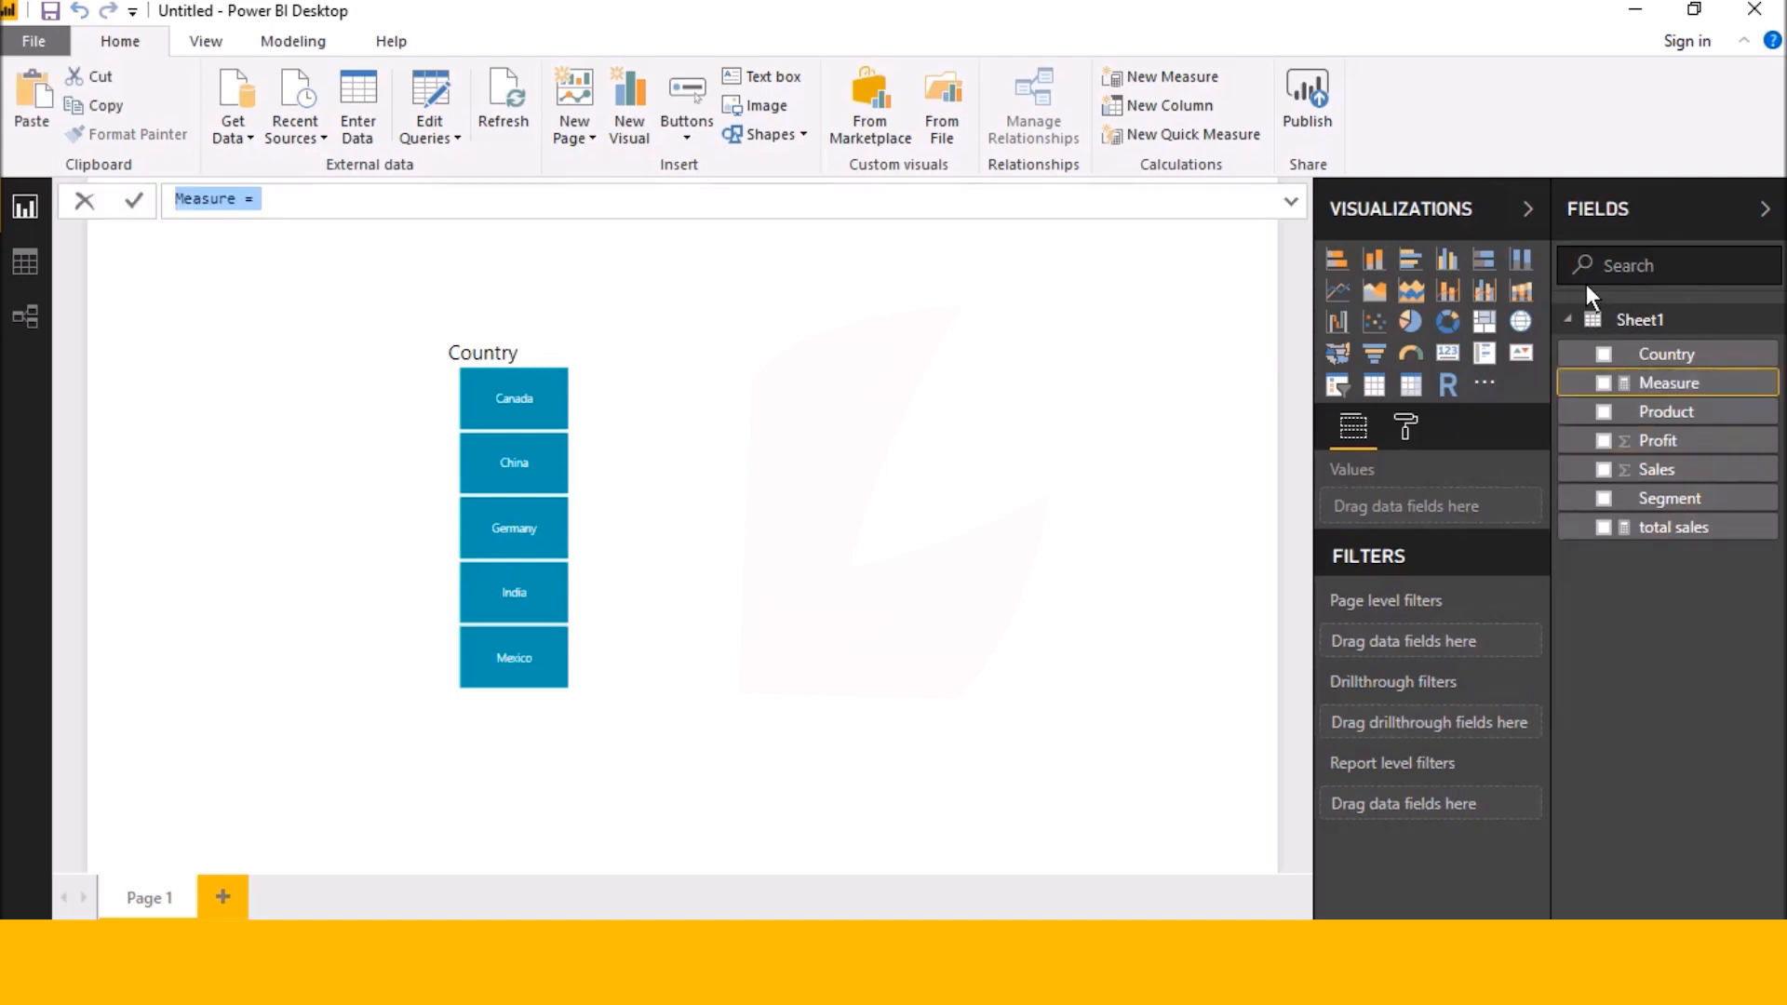
left_click(269, 197)
left_click(238, 200)
key("BackSpace")
key("BackSpace")
key("BackSpace")
key("BackSpace")
key("BackSpace")
key("BackSpace")
key("BackSpace")
type("j")
key("BackSpace")
type("total sales")
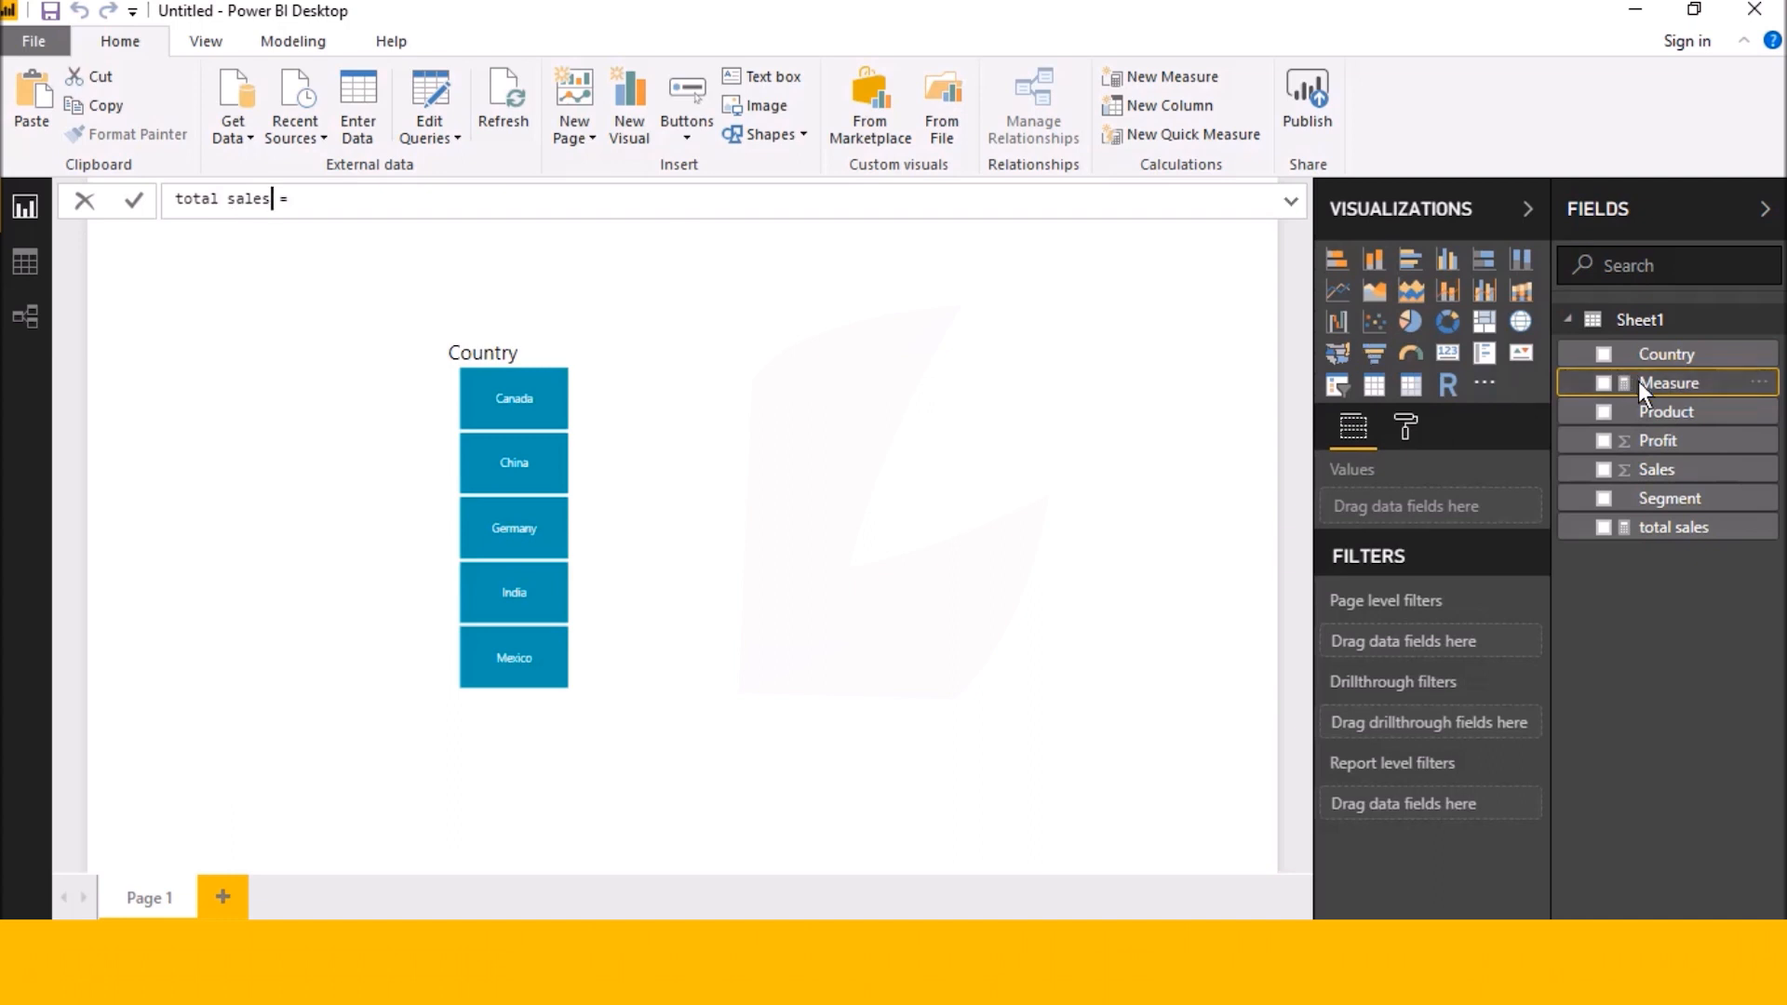
left_click(980, 464)
left_click(1111, 533)
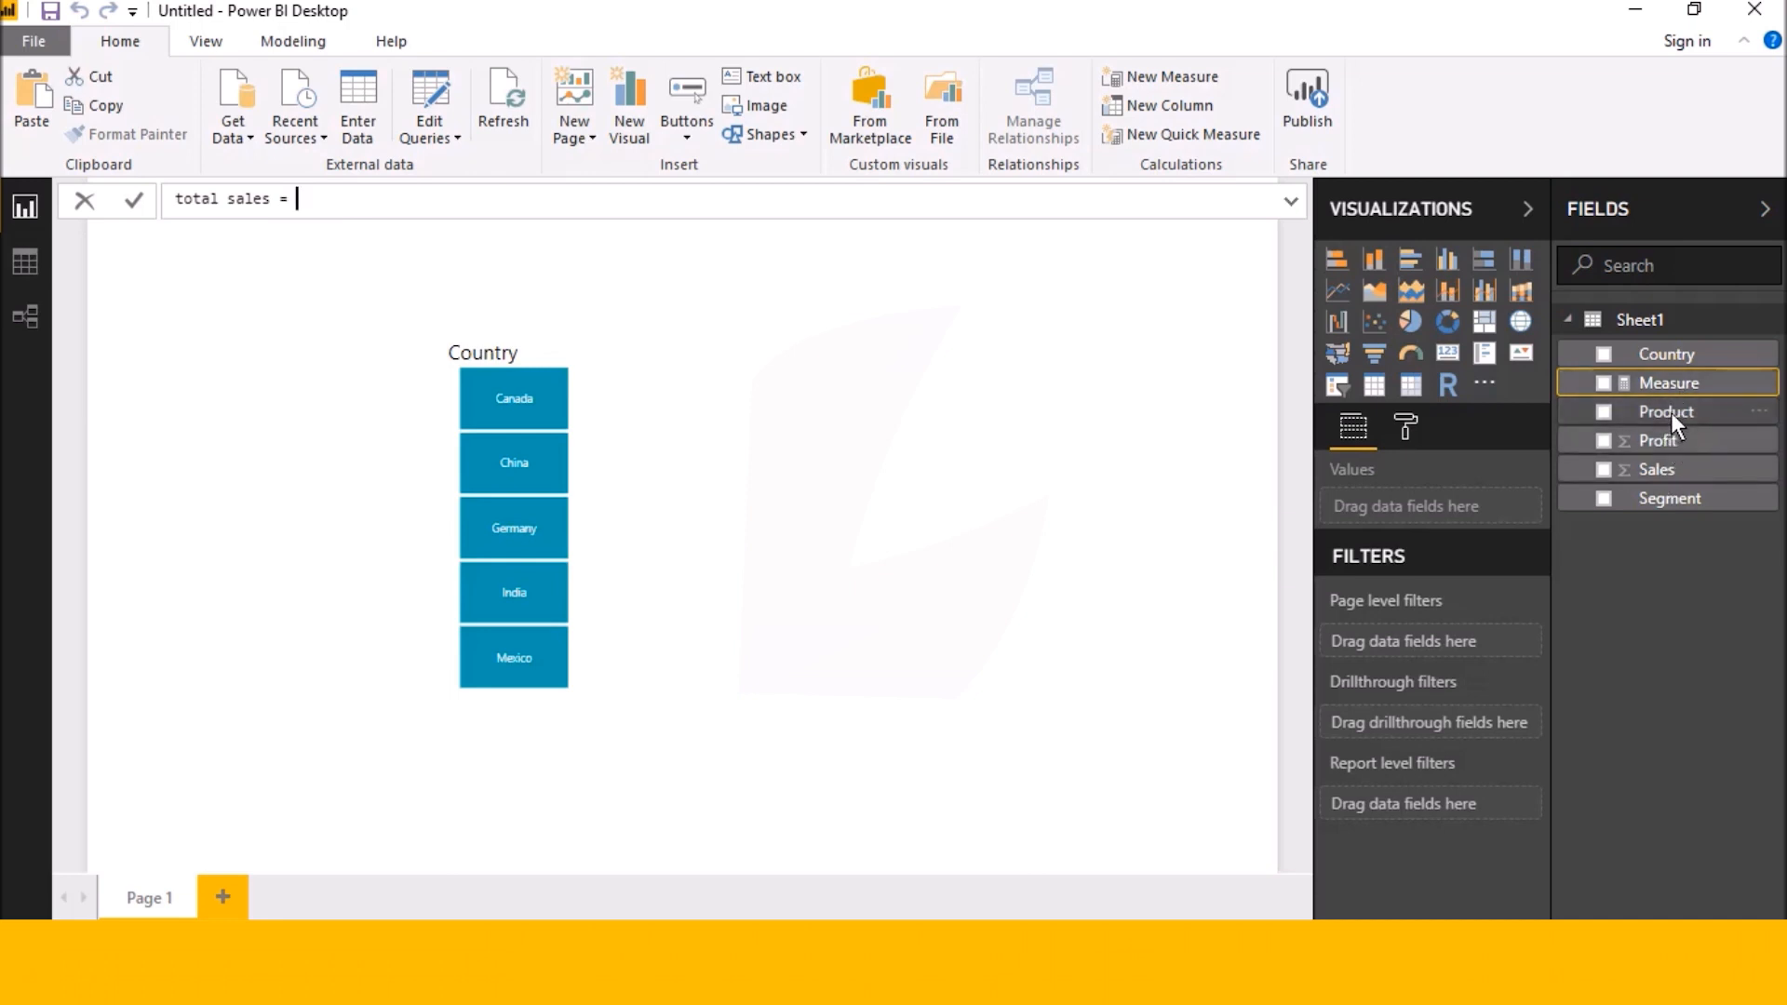
Begin the total sales measure's formula with the SUM function
type("s")
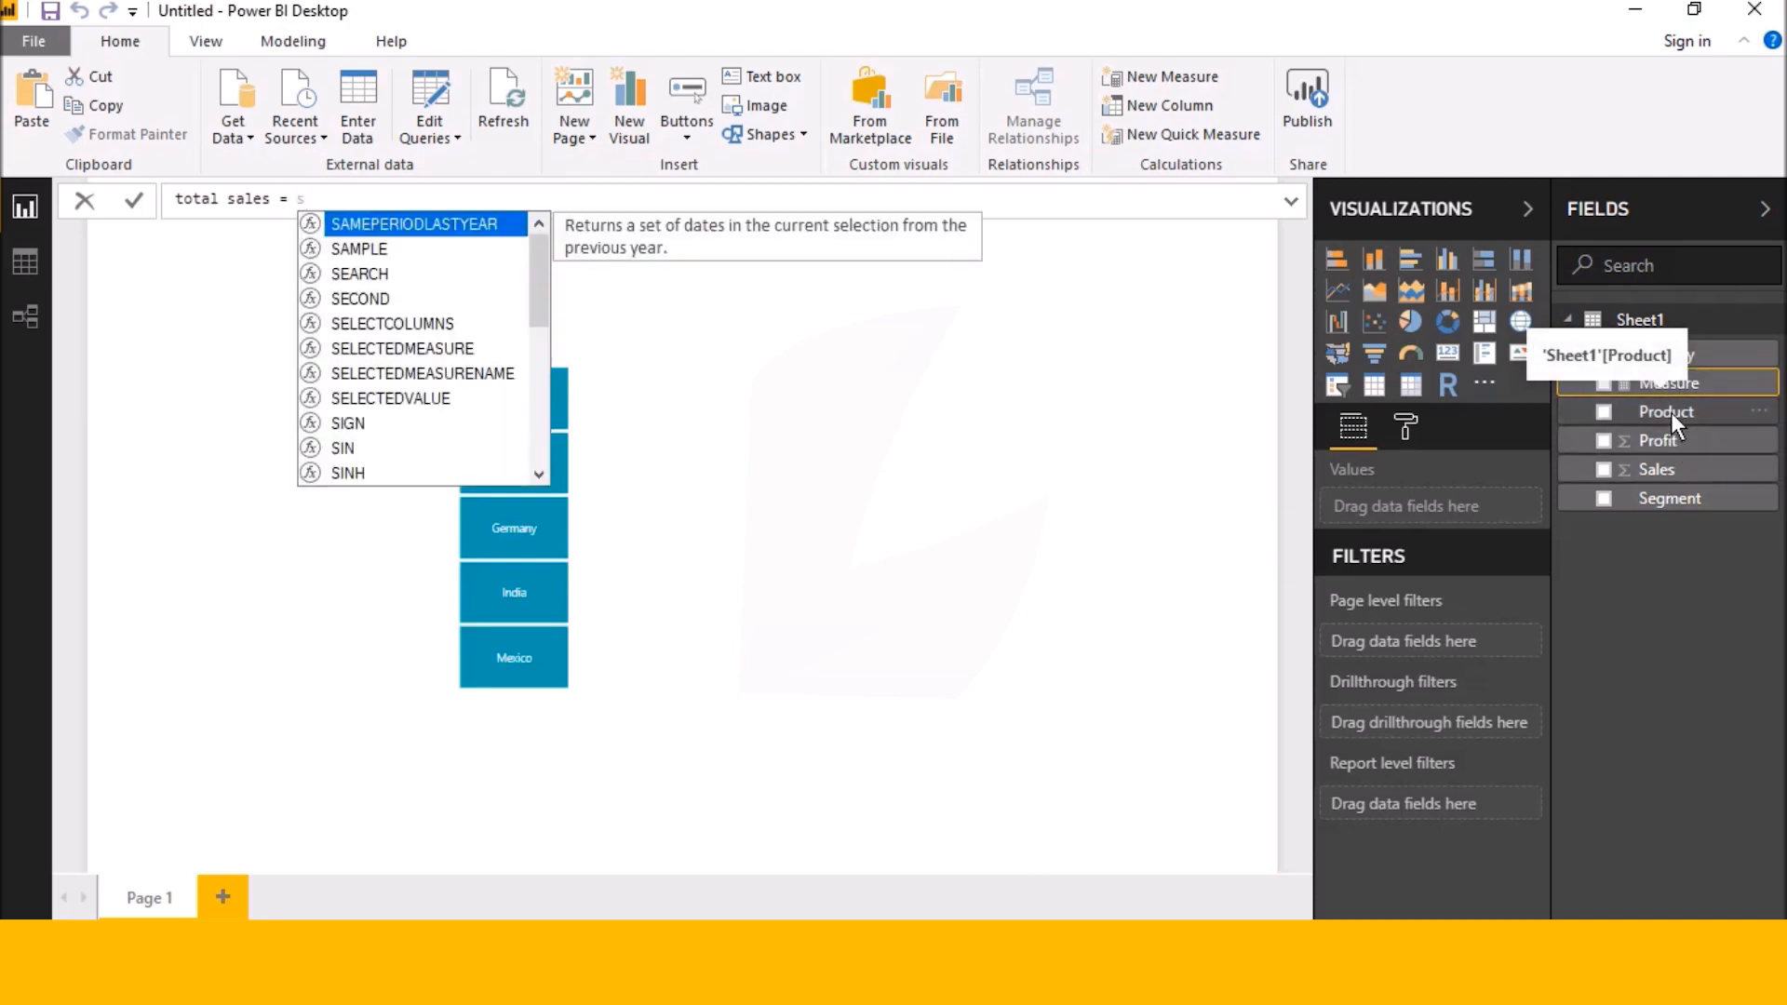
key("Down")
key("Down")
key("Down")
key("Down")
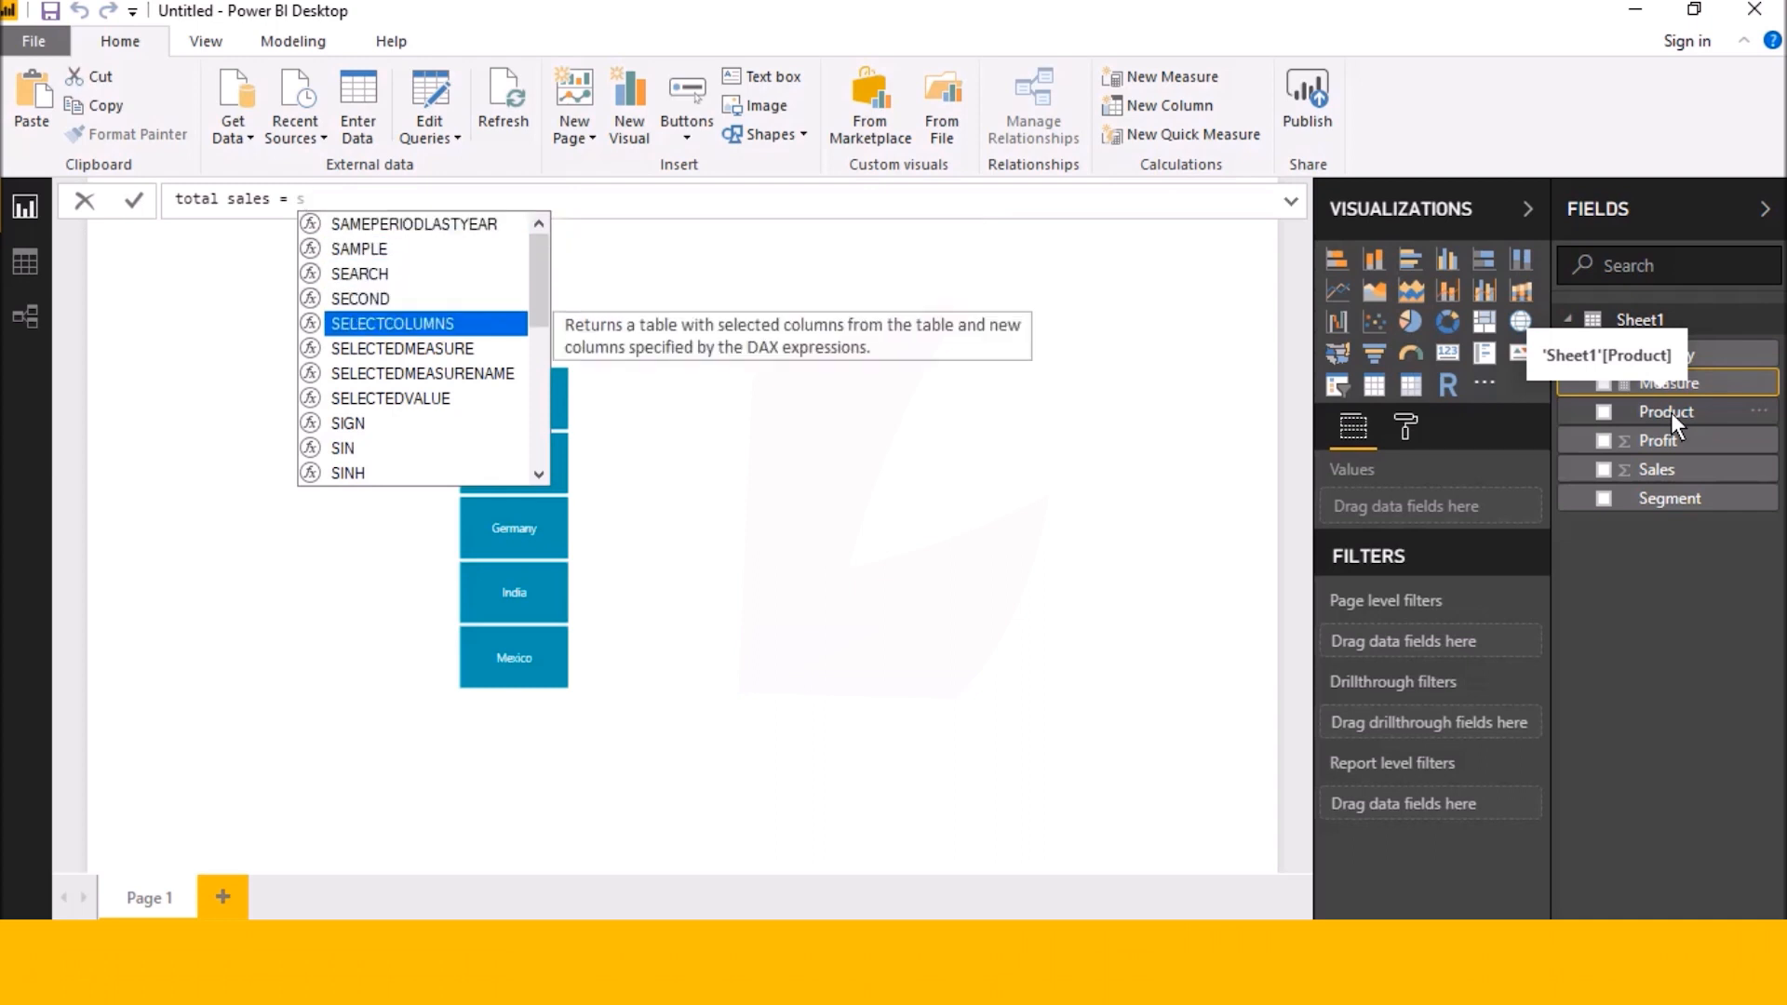
key("Down")
type("u")
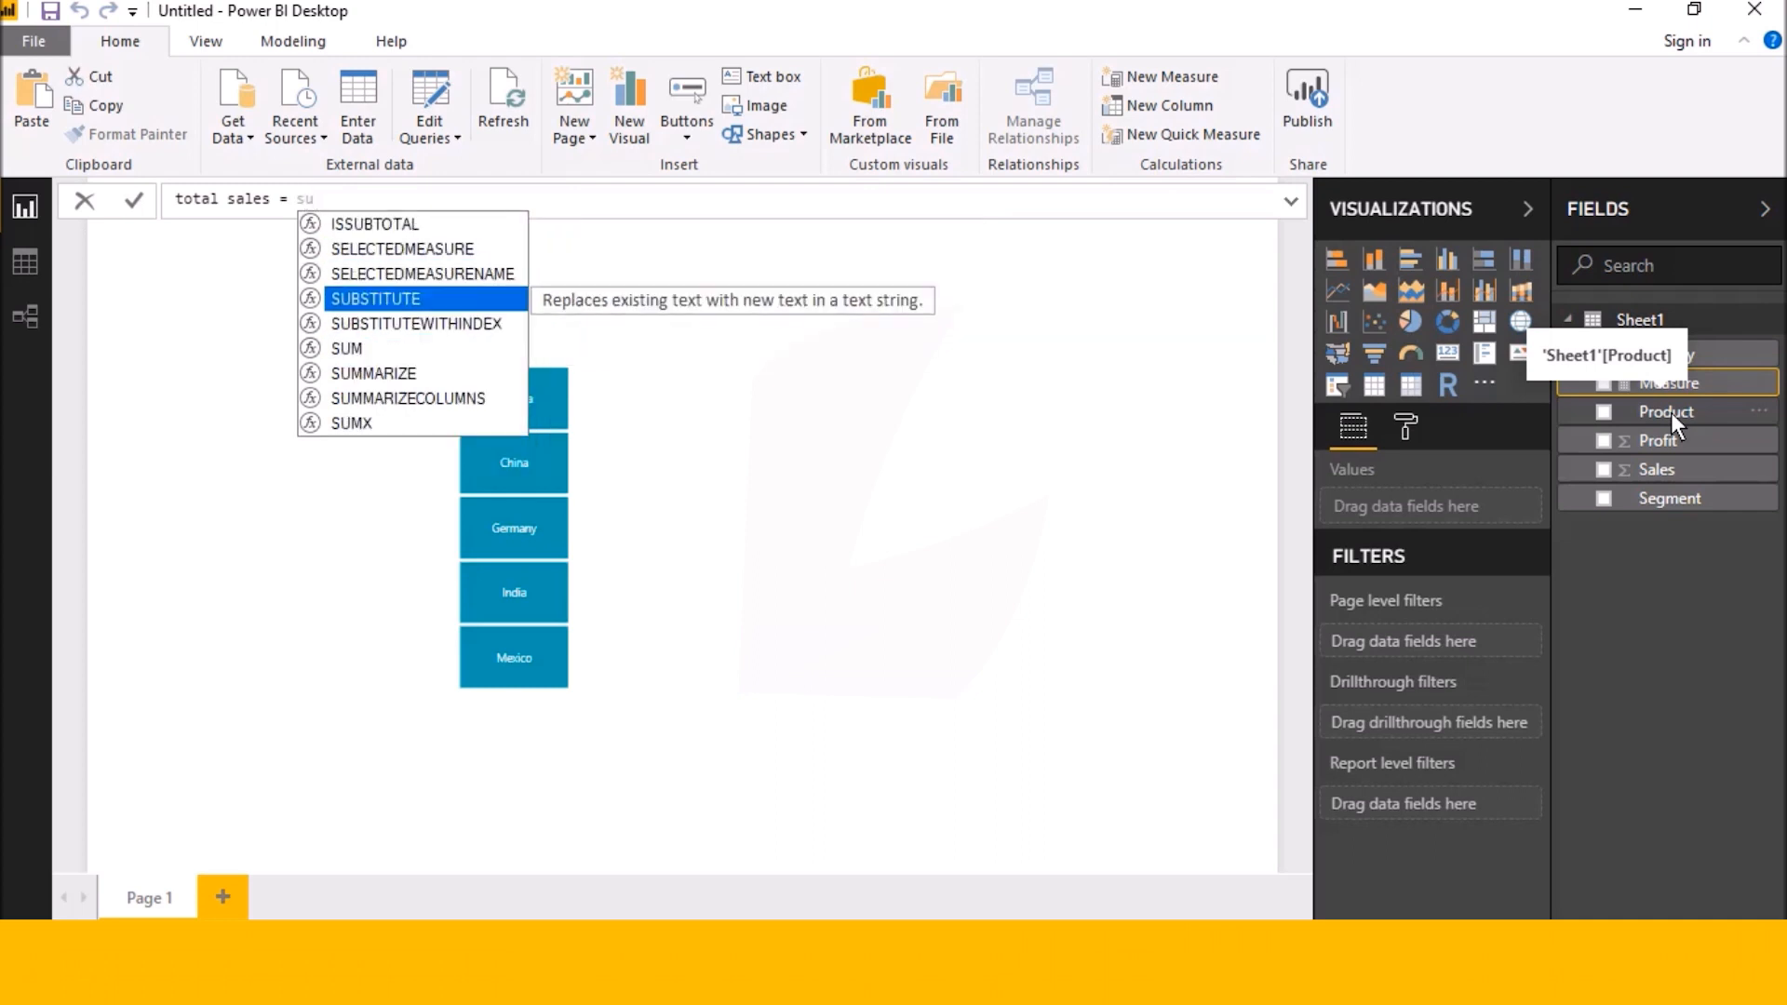
key("Down")
key("Down")
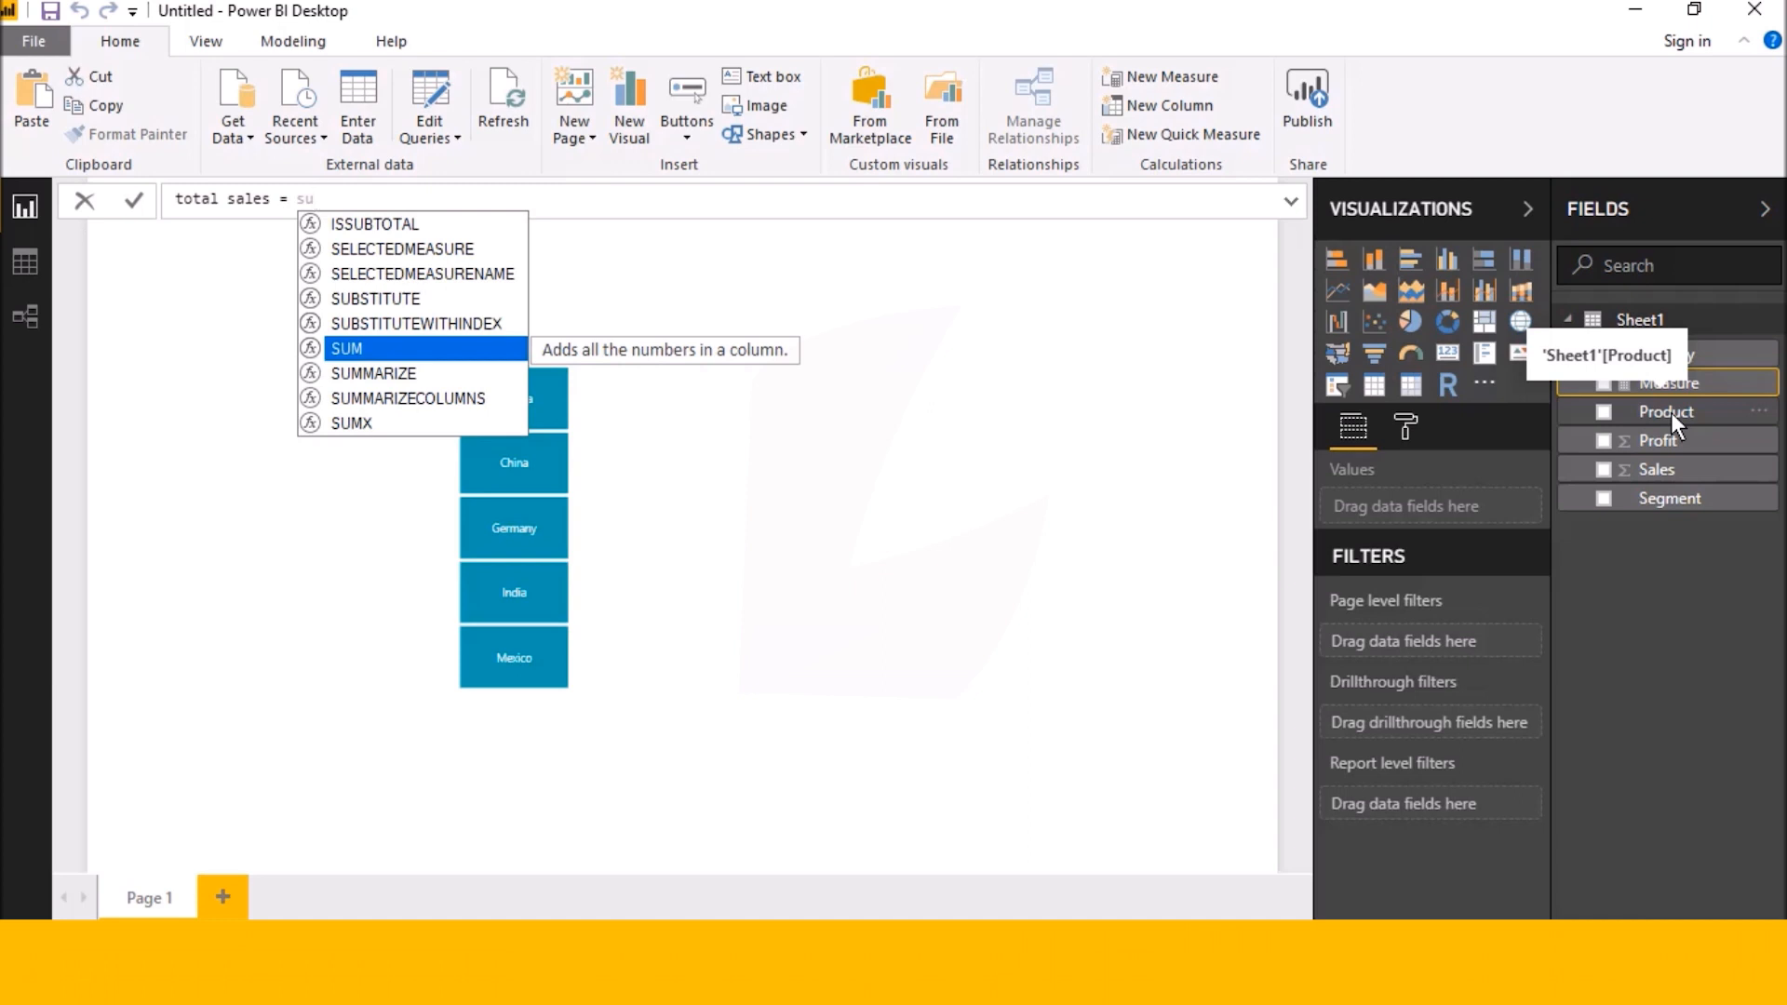
key("Tab")
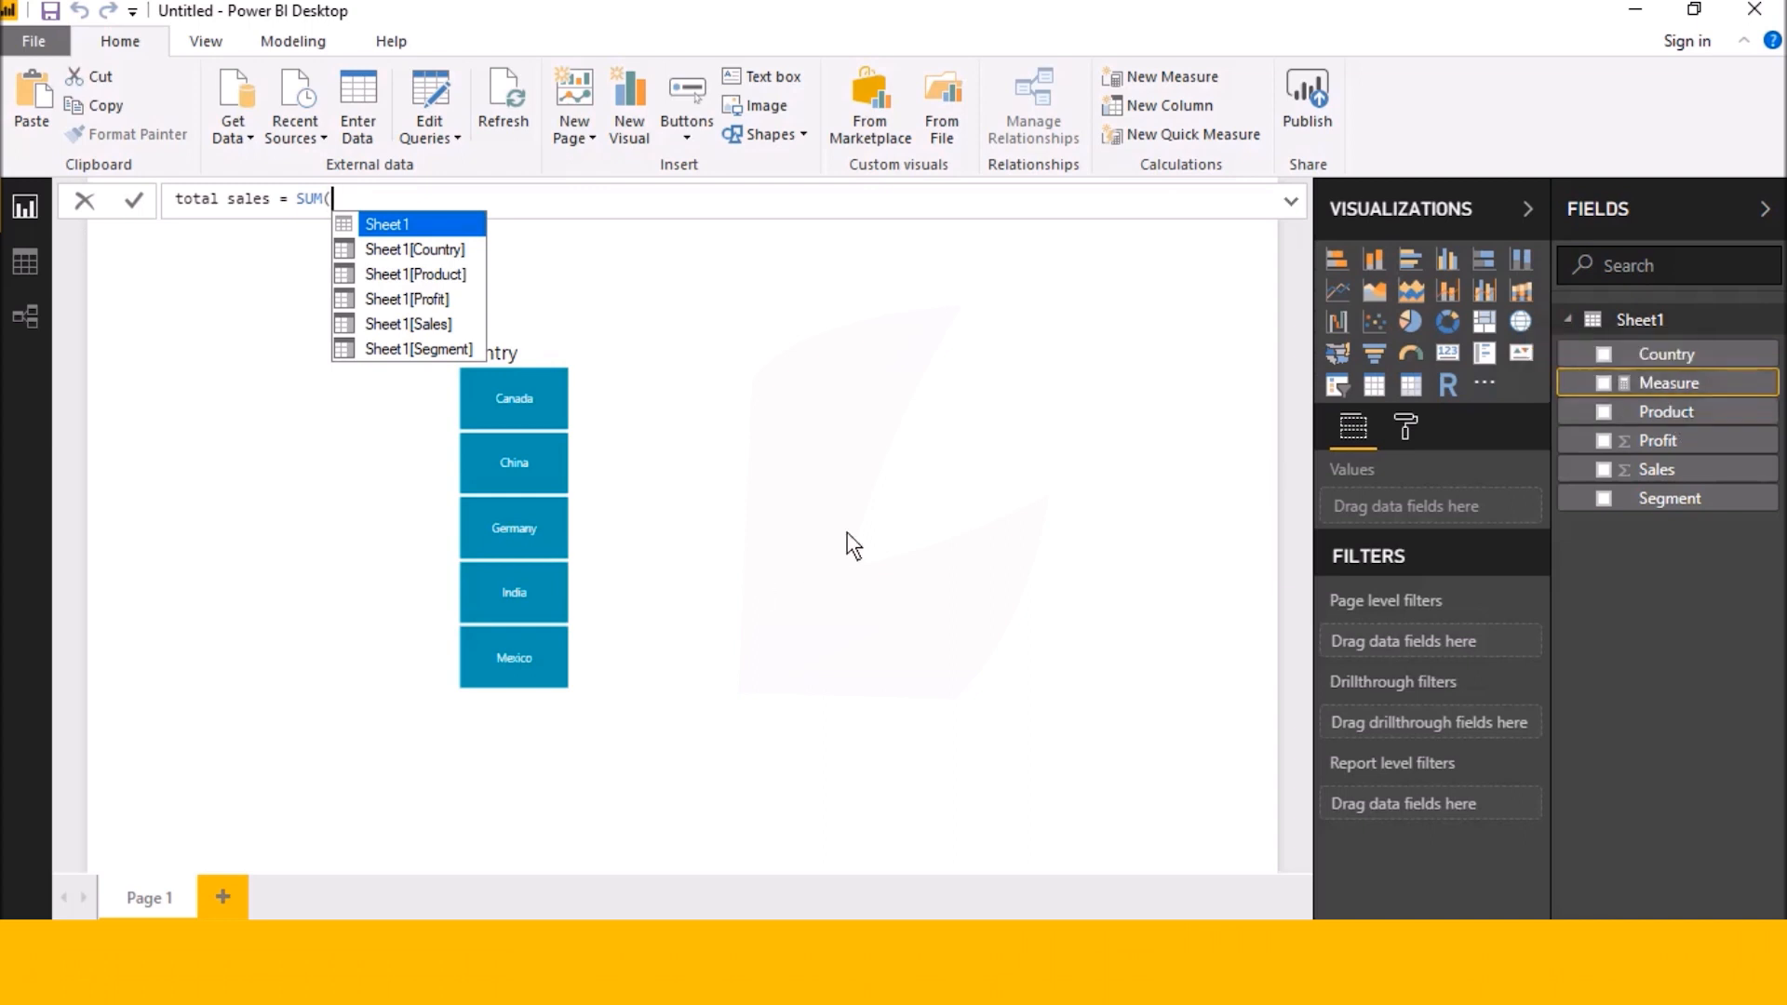
Complete the SUM formula with the Sheet1[Sales] column and commit the measure
key("Down")
key("Down")
key("Down")
key("Down")
key("Down")
key("Up")
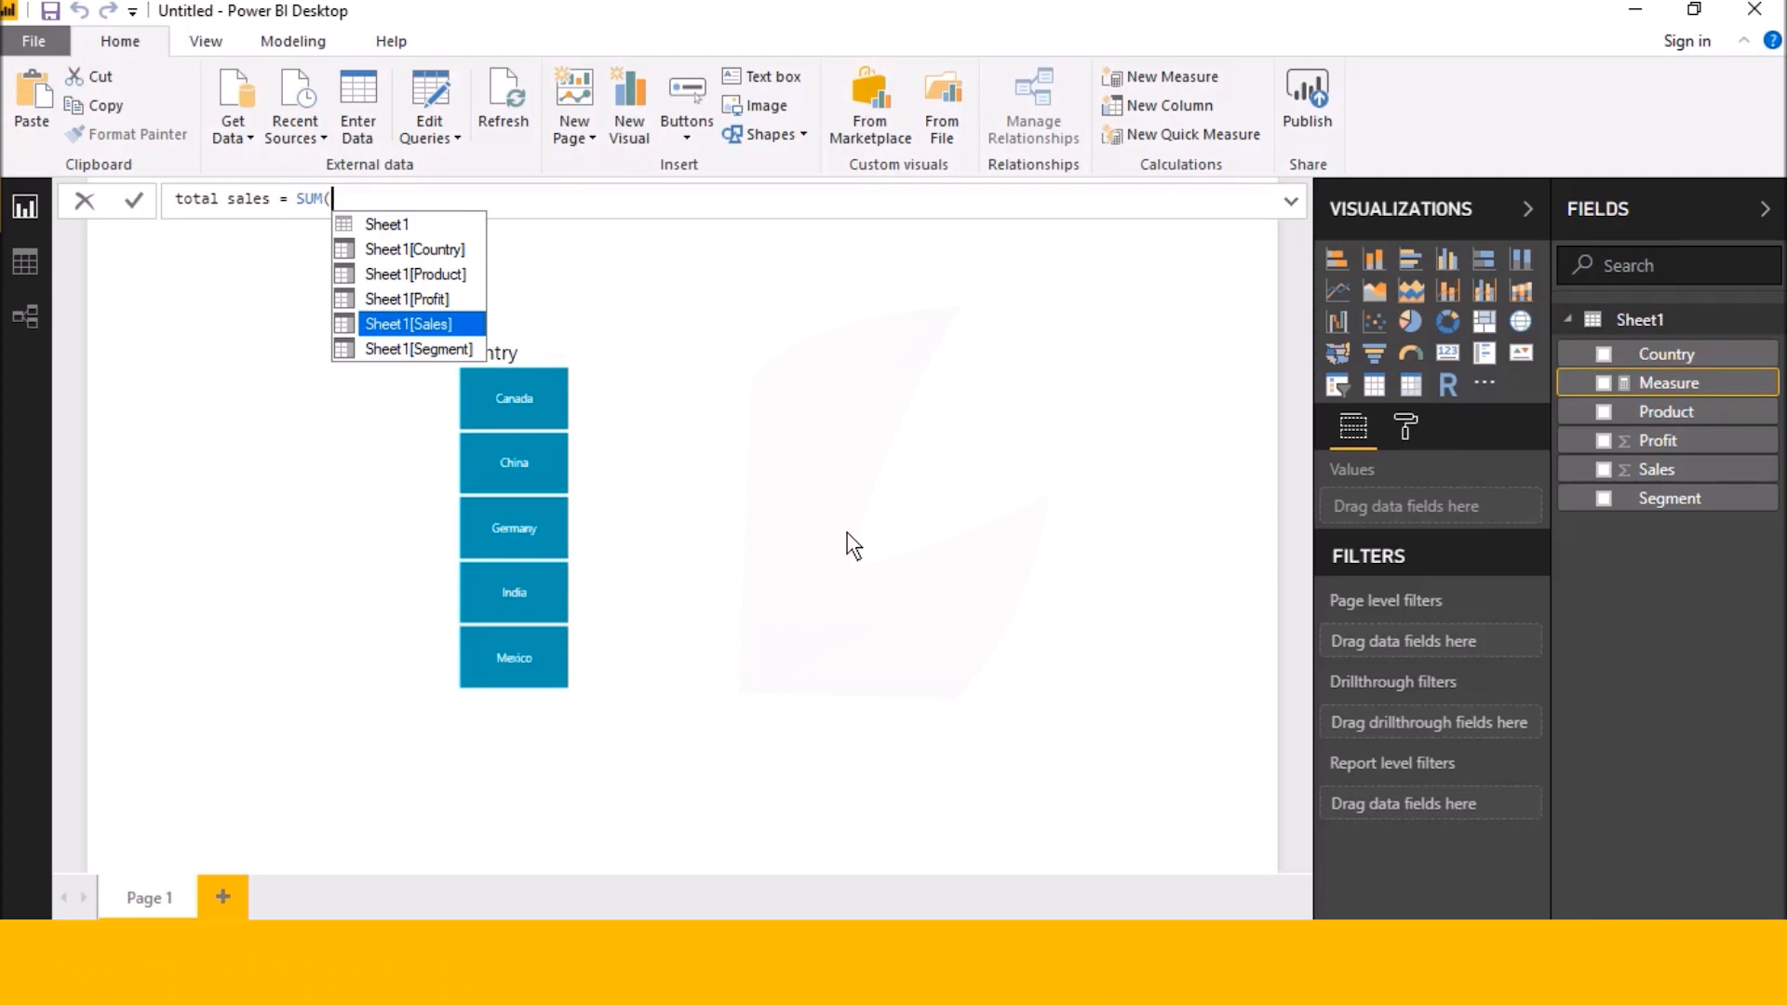
key("Tab")
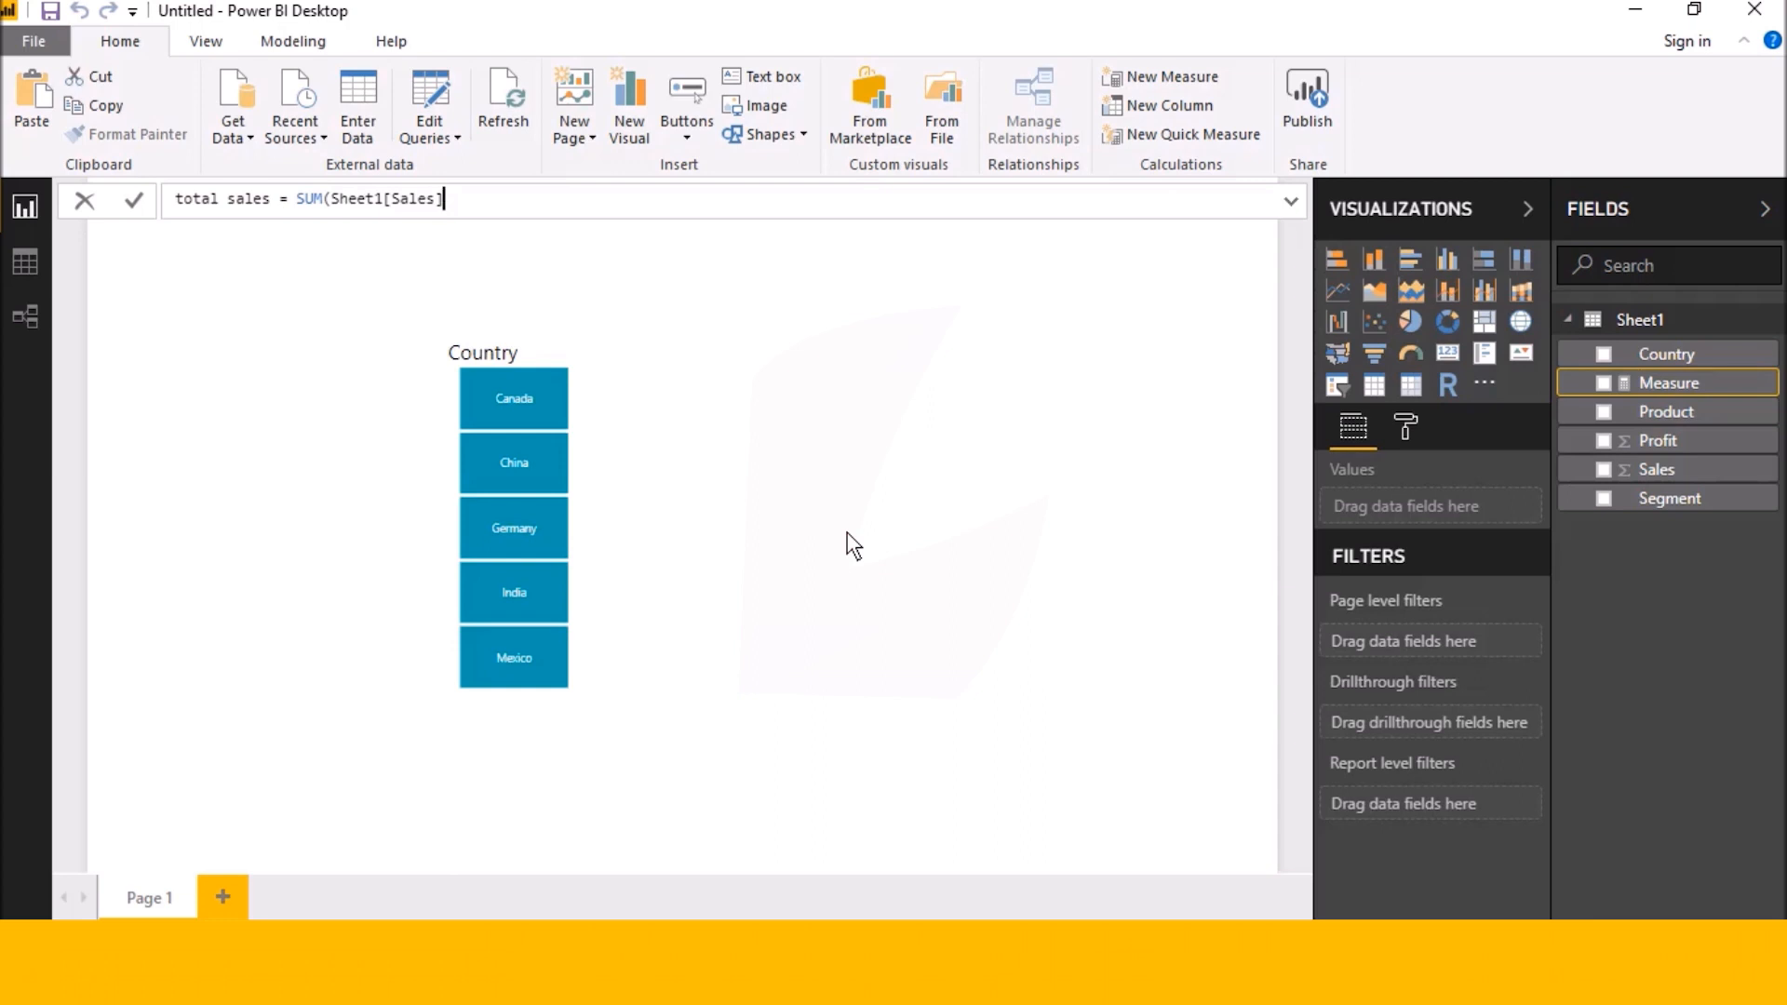
type(")")
key("Return")
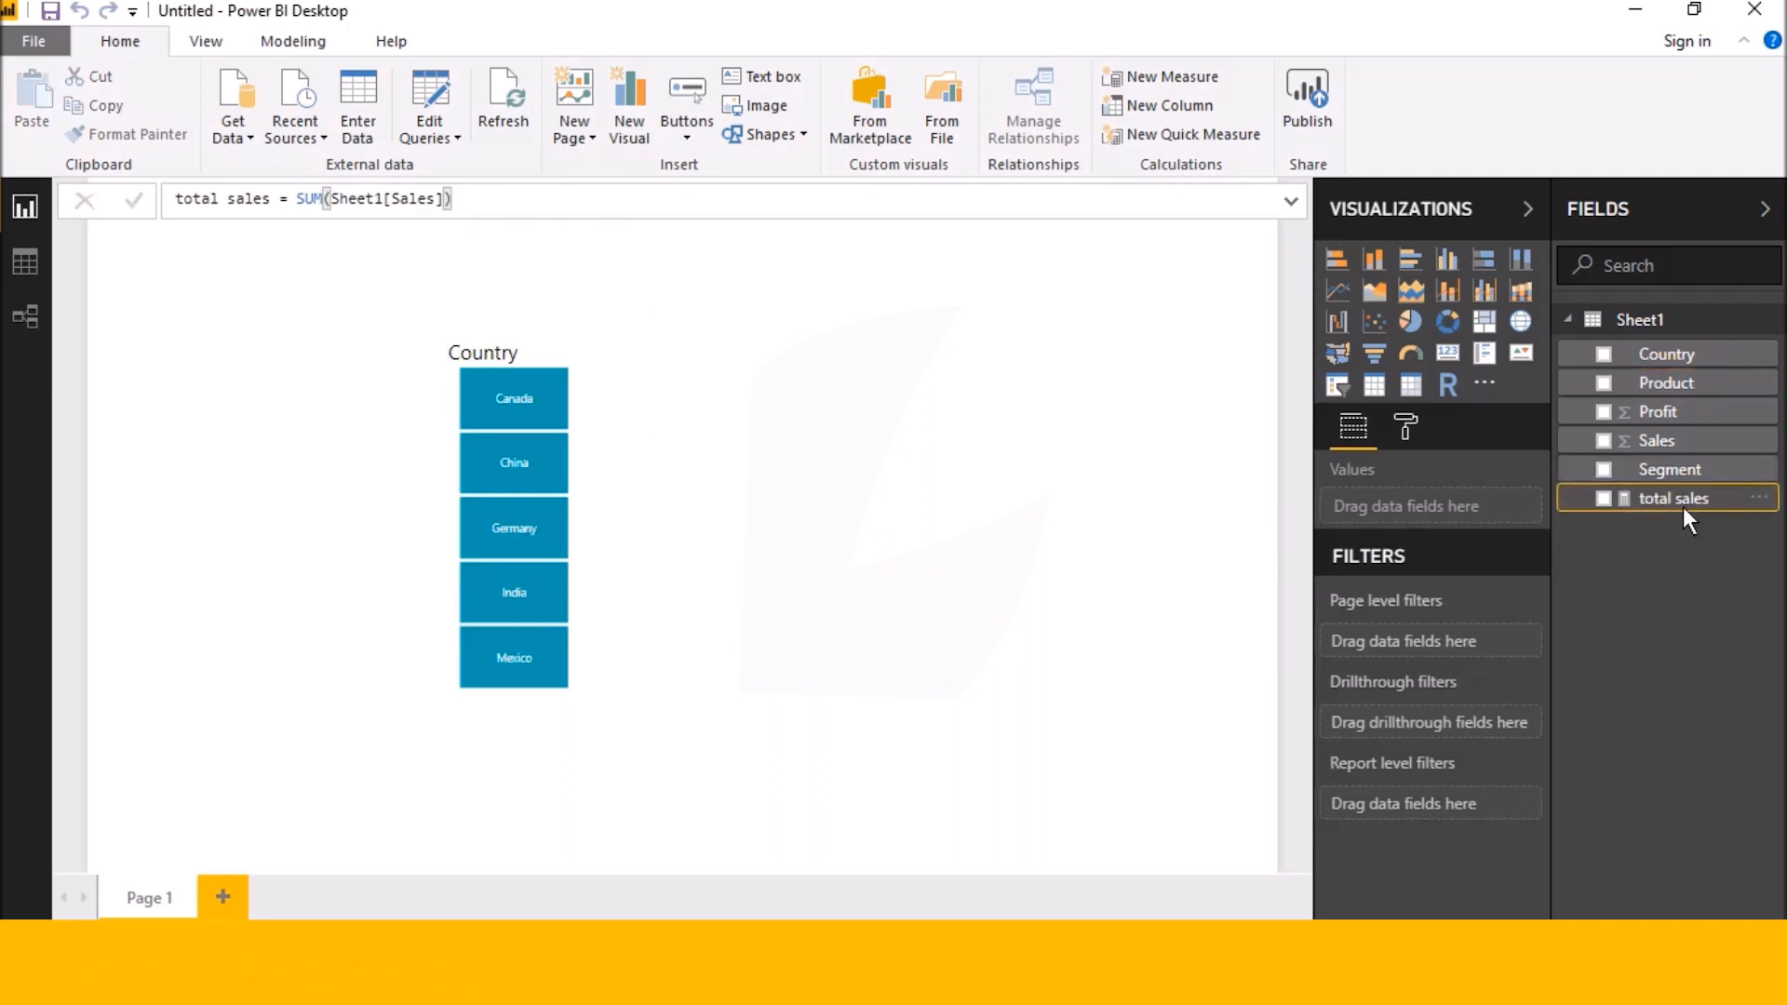
Examine the total sales measure's formula part by part: its name, the SUM function, the Sheet1 table and the Sales column
left_click(768, 209)
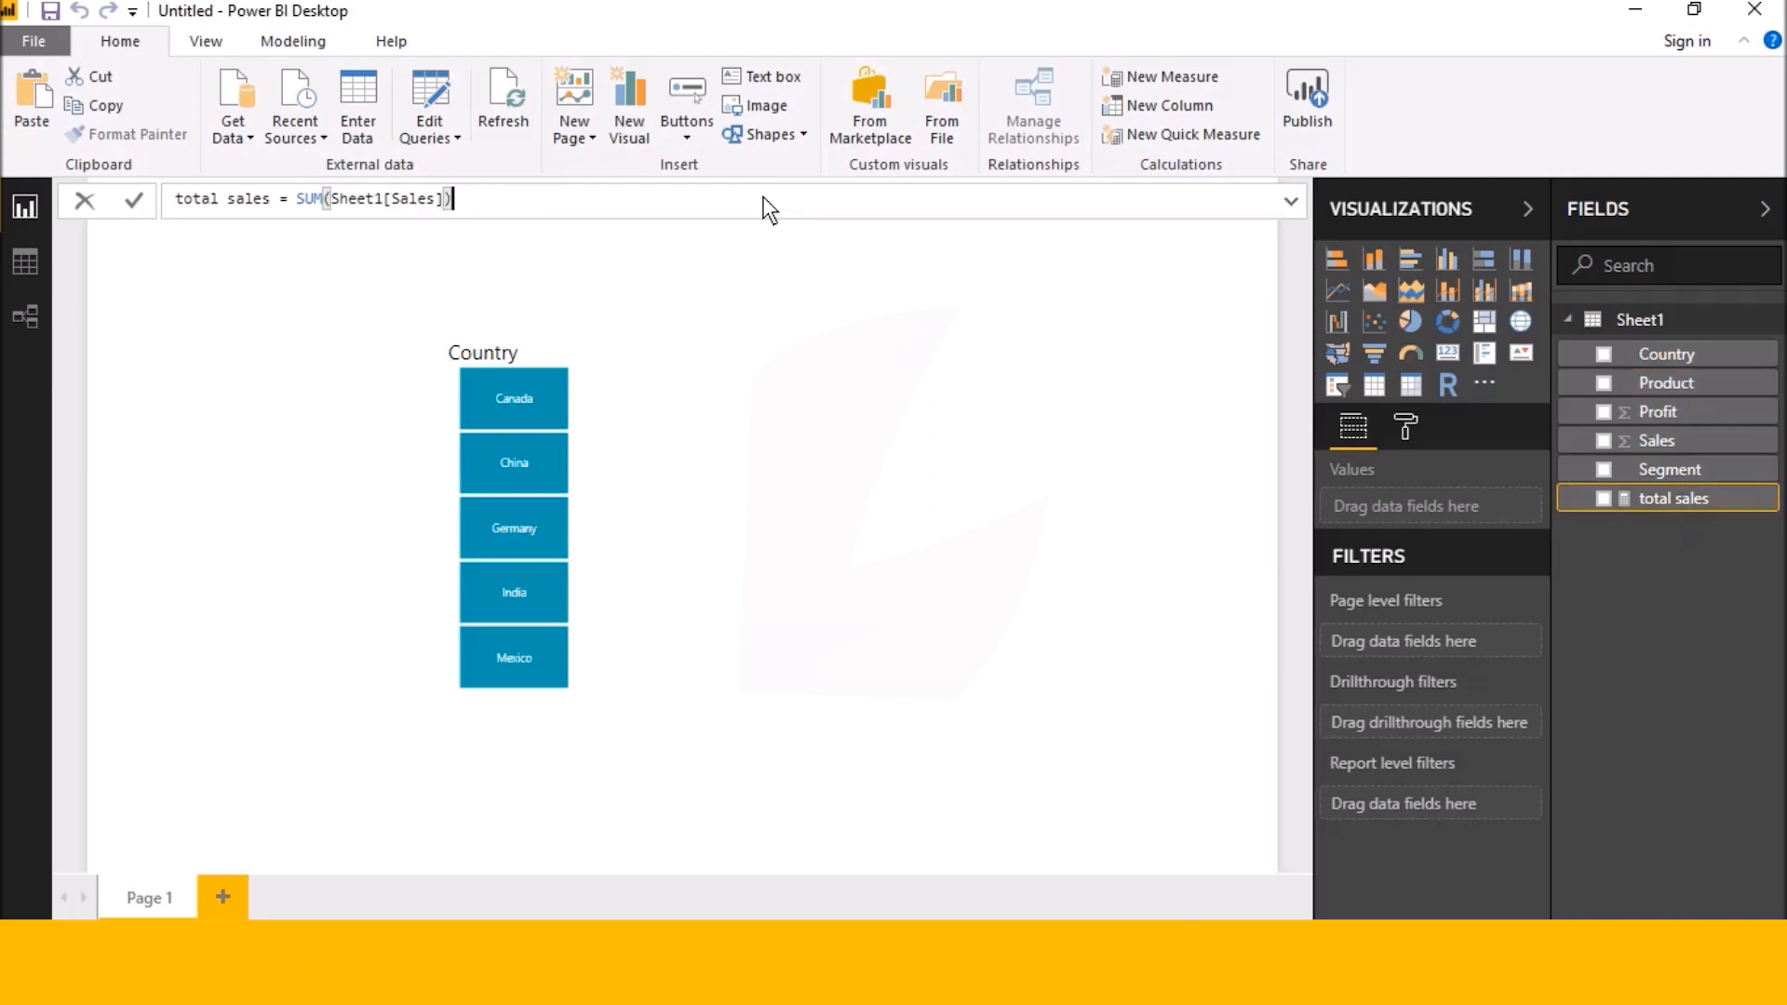
left_click_drag(270, 201, 168, 205)
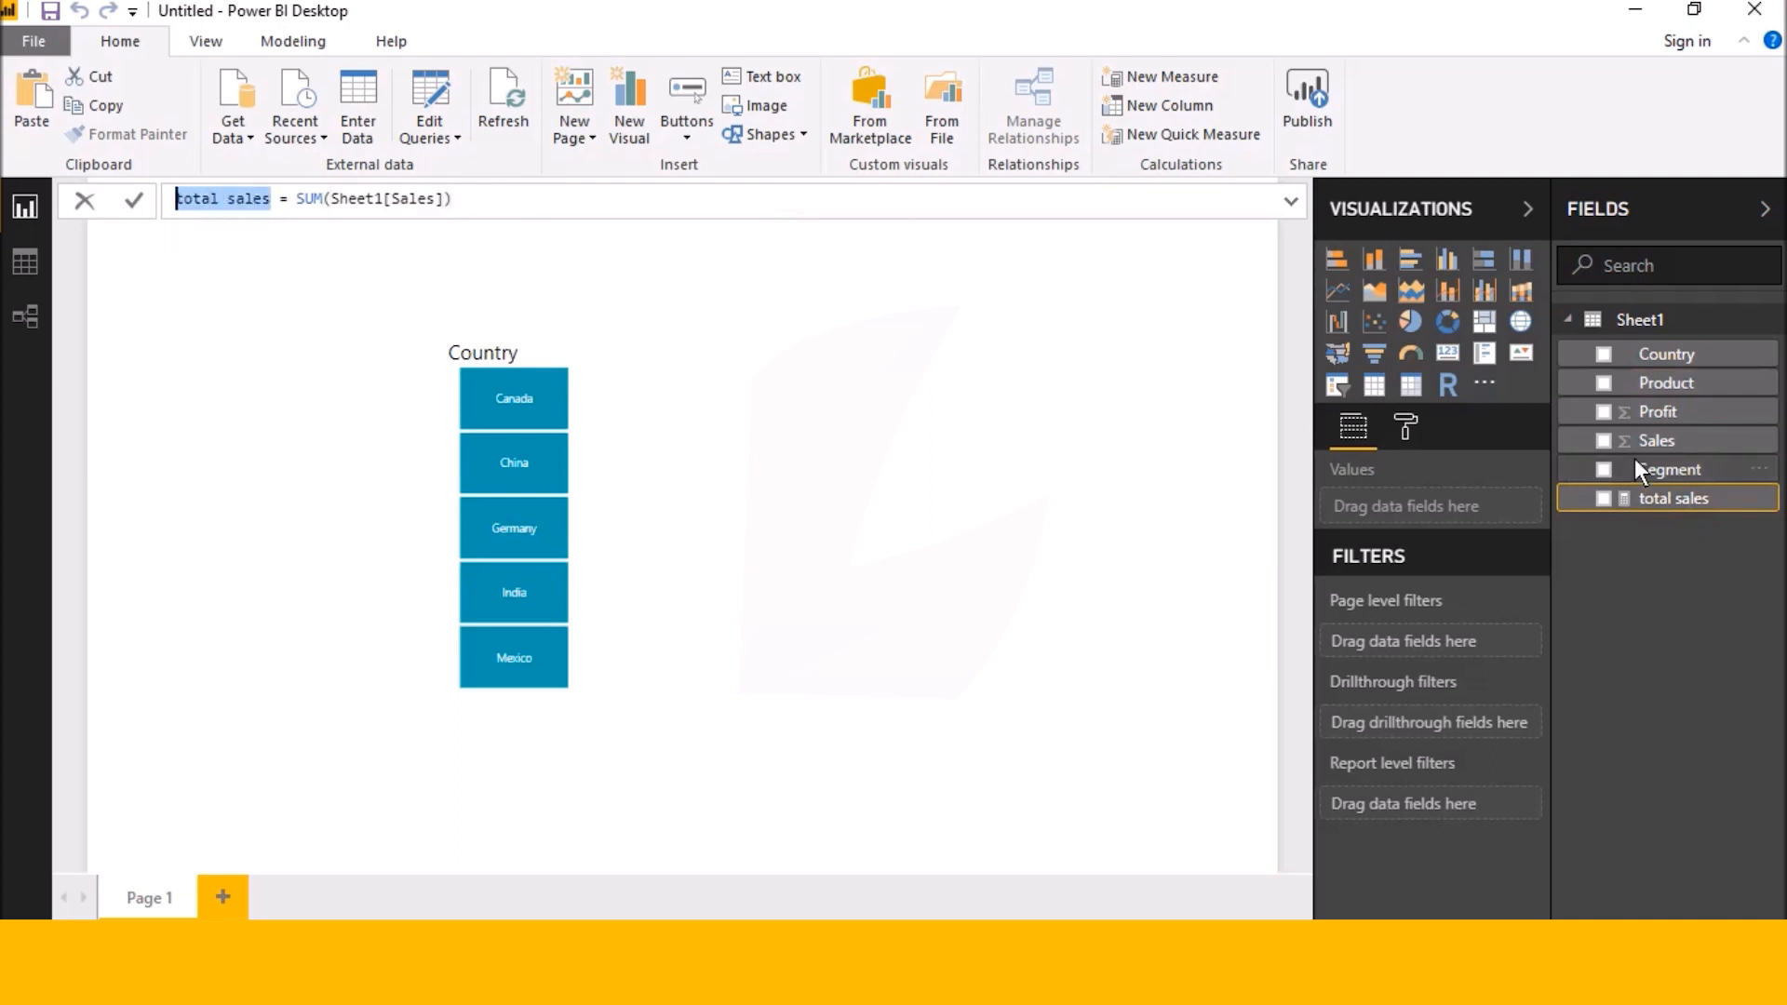
left_click(498, 211)
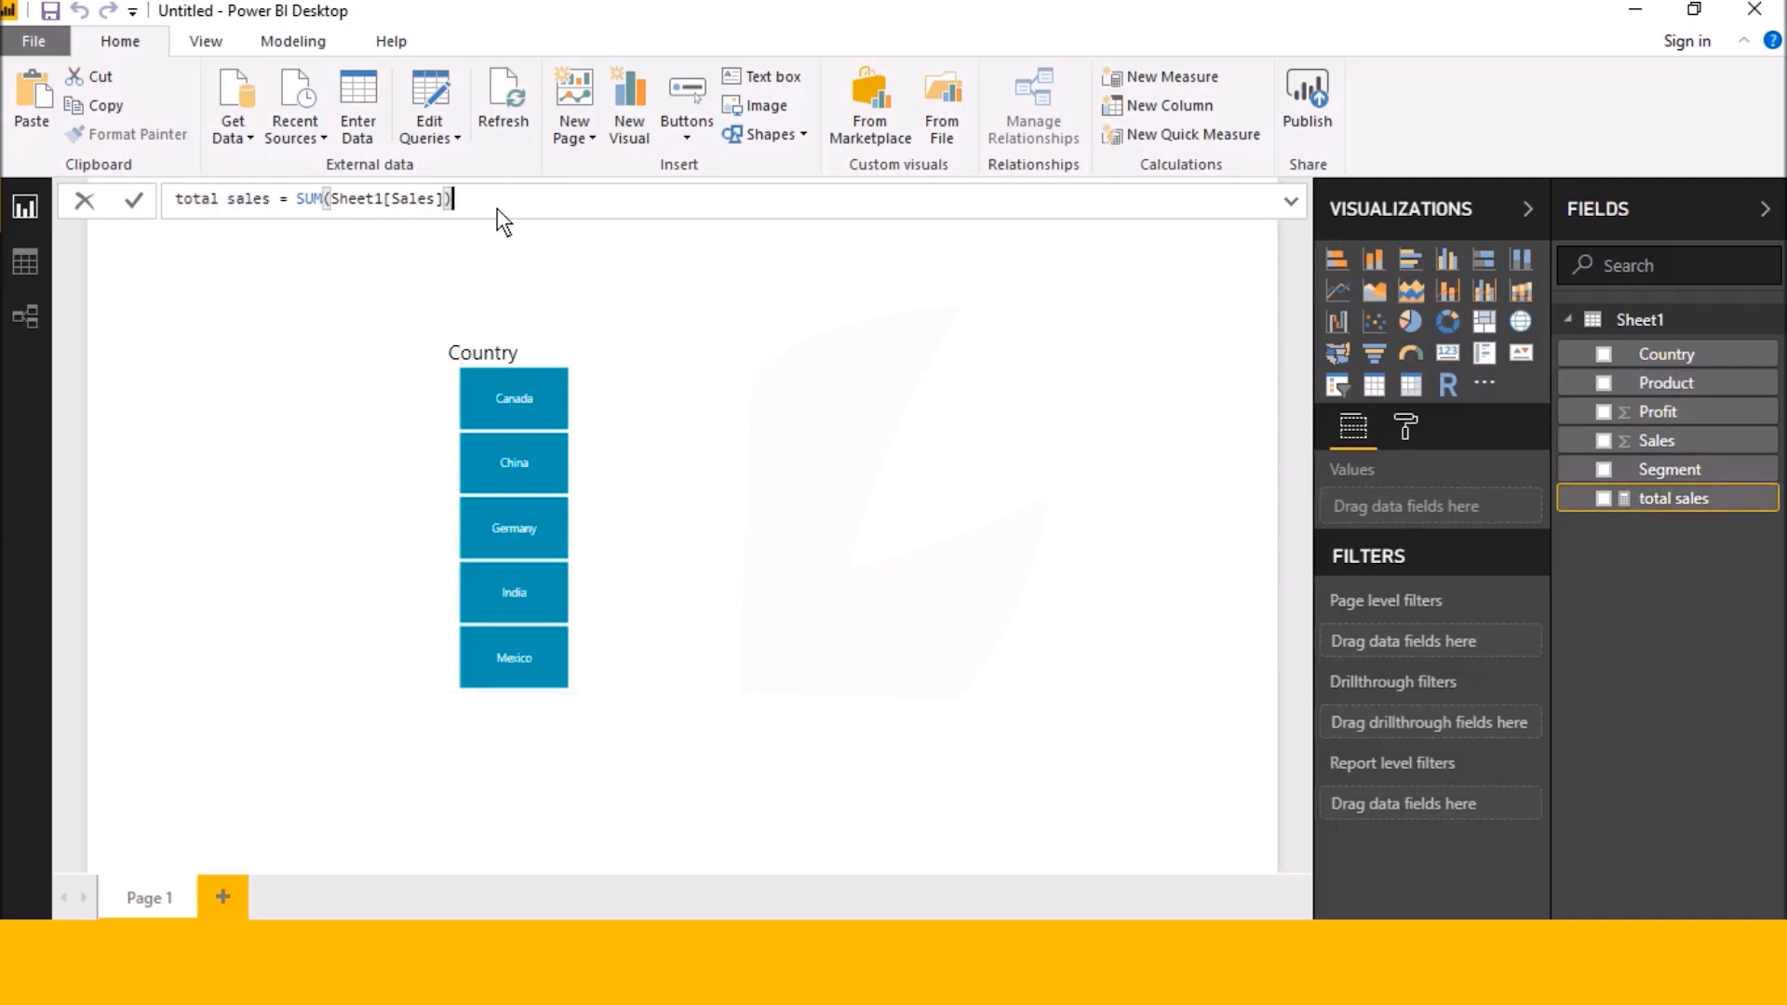
left_click_drag(324, 199, 300, 199)
left_click(479, 208)
left_click_drag(384, 200, 365, 200)
double_click(361, 199)
key("End")
left_click_drag(384, 200, 425, 199)
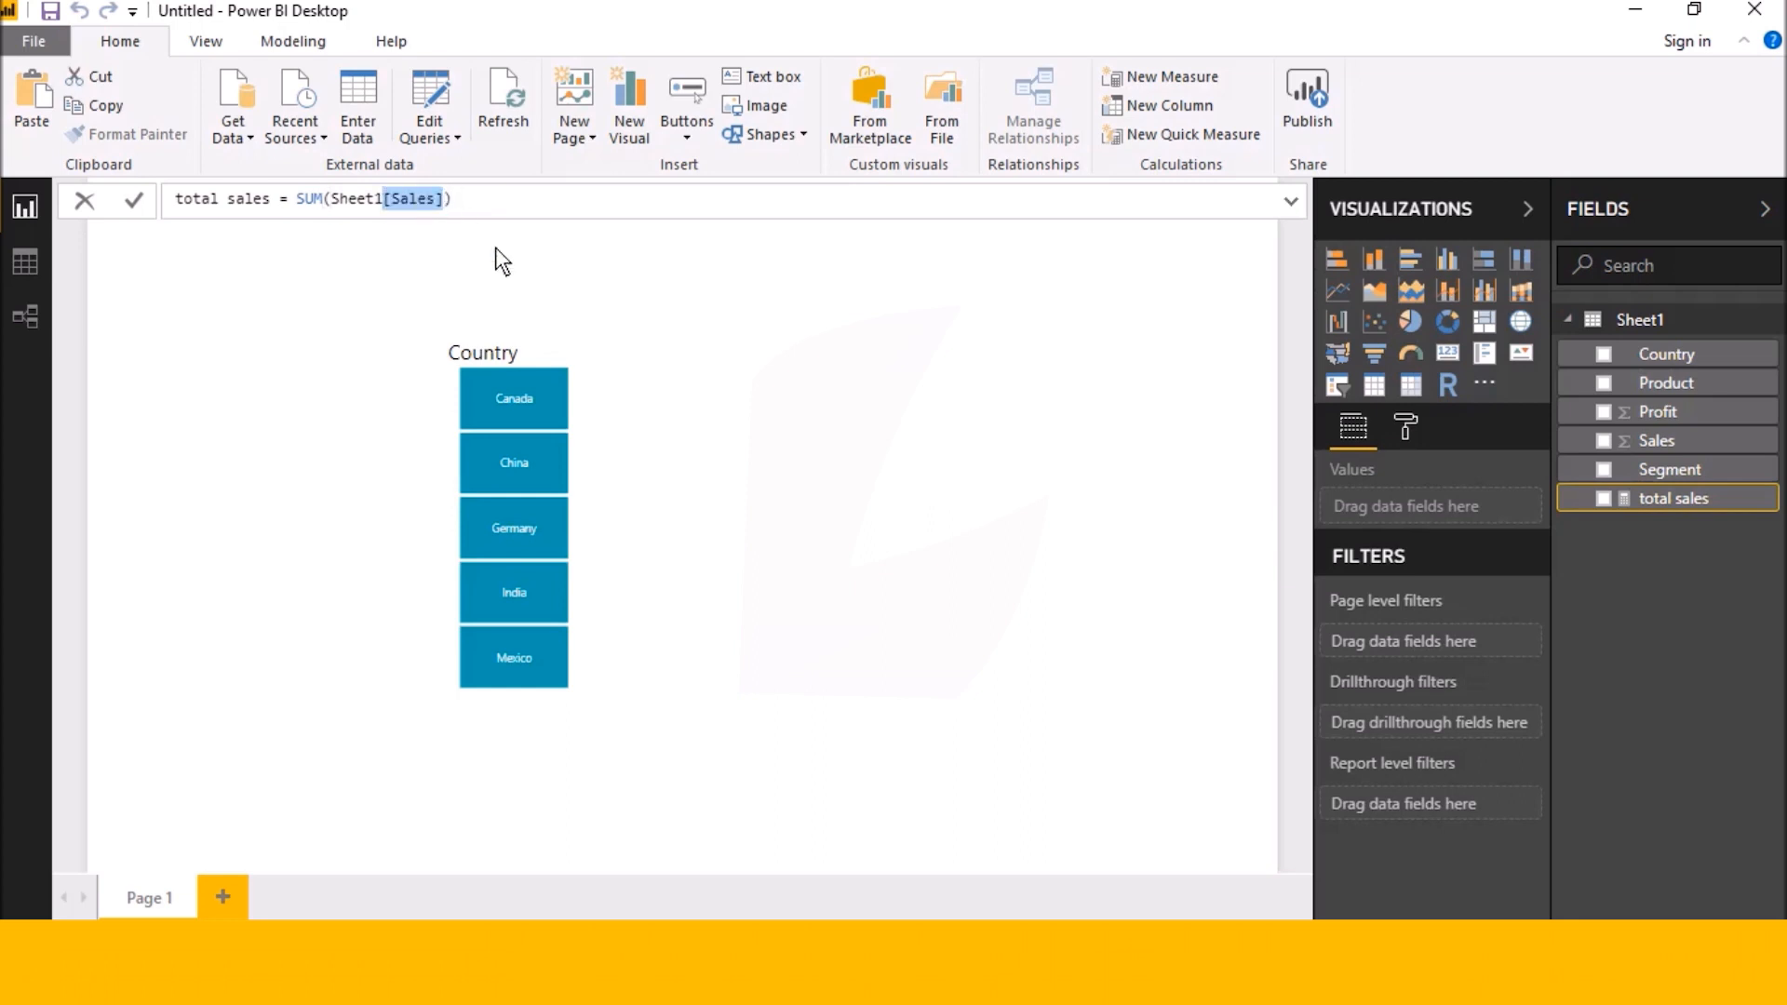
key("End")
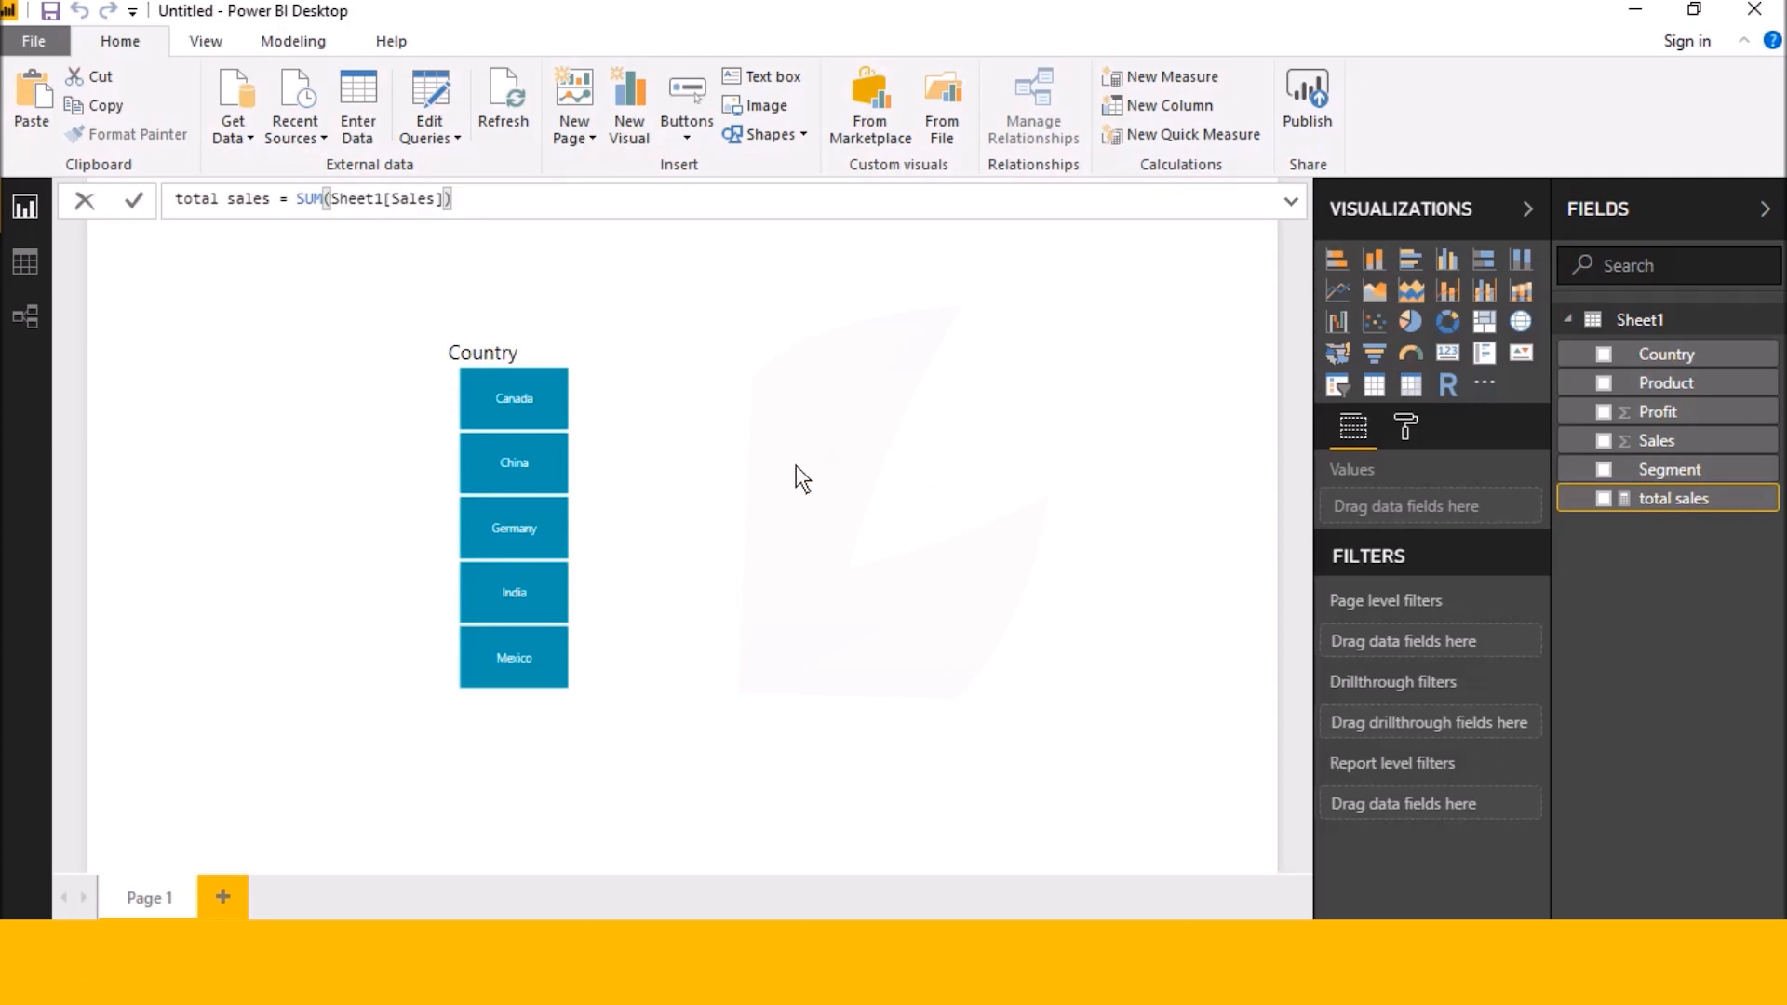
key("Return")
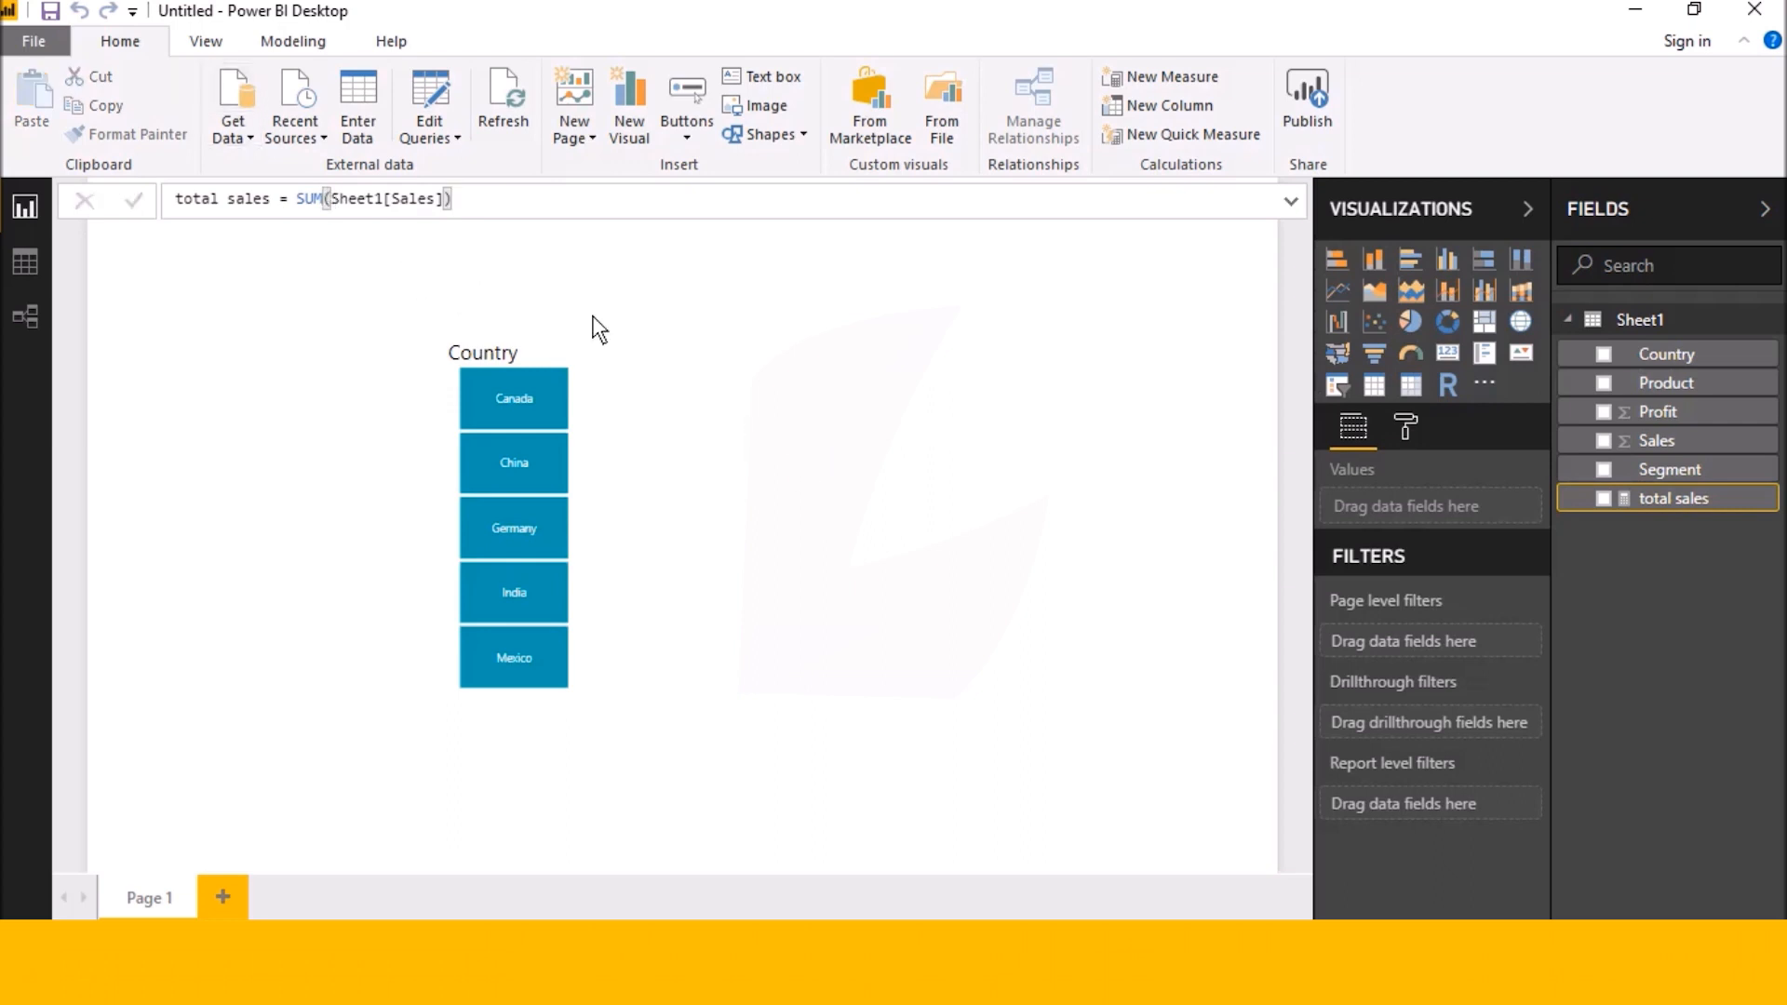
left_click(469, 193)
left_click(862, 476)
left_click(1674, 498)
left_click(981, 412)
left_click(1683, 501)
Insert a table visual beside the Country slicer and add the total sales measure to it
left_click(1378, 390)
left_click_drag(475, 754, 854, 592)
left_click_drag(883, 490, 1015, 429)
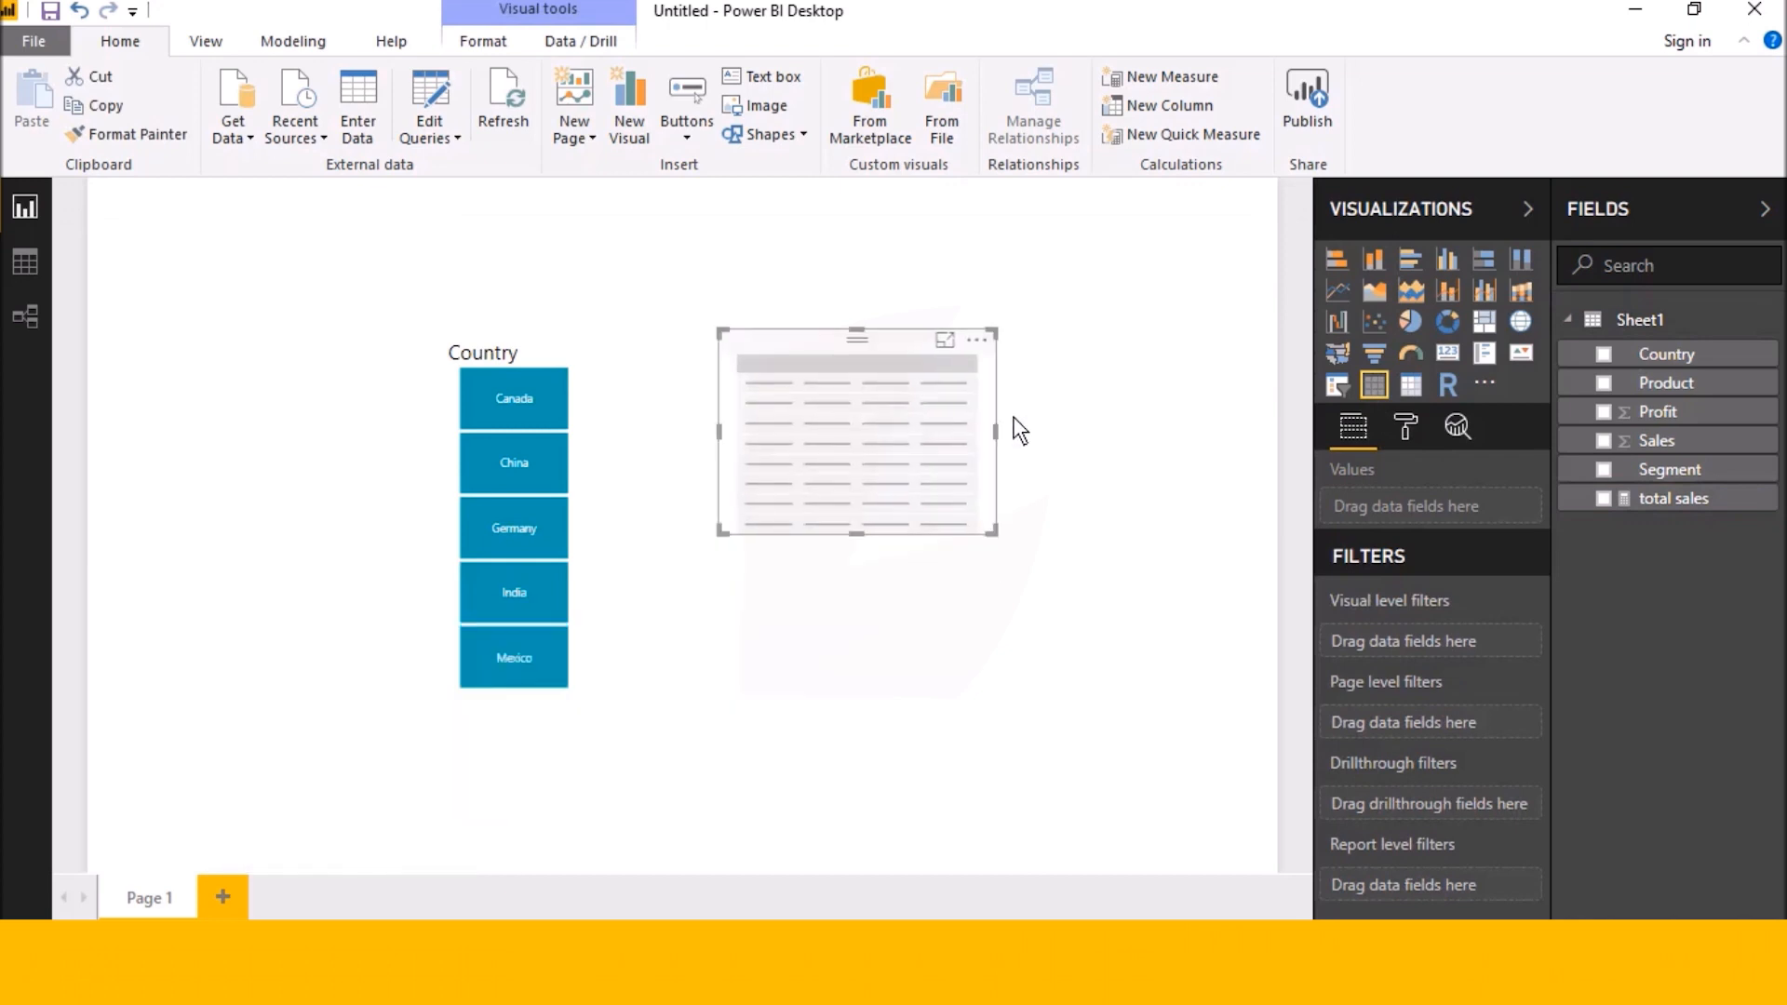
left_click(1603, 500)
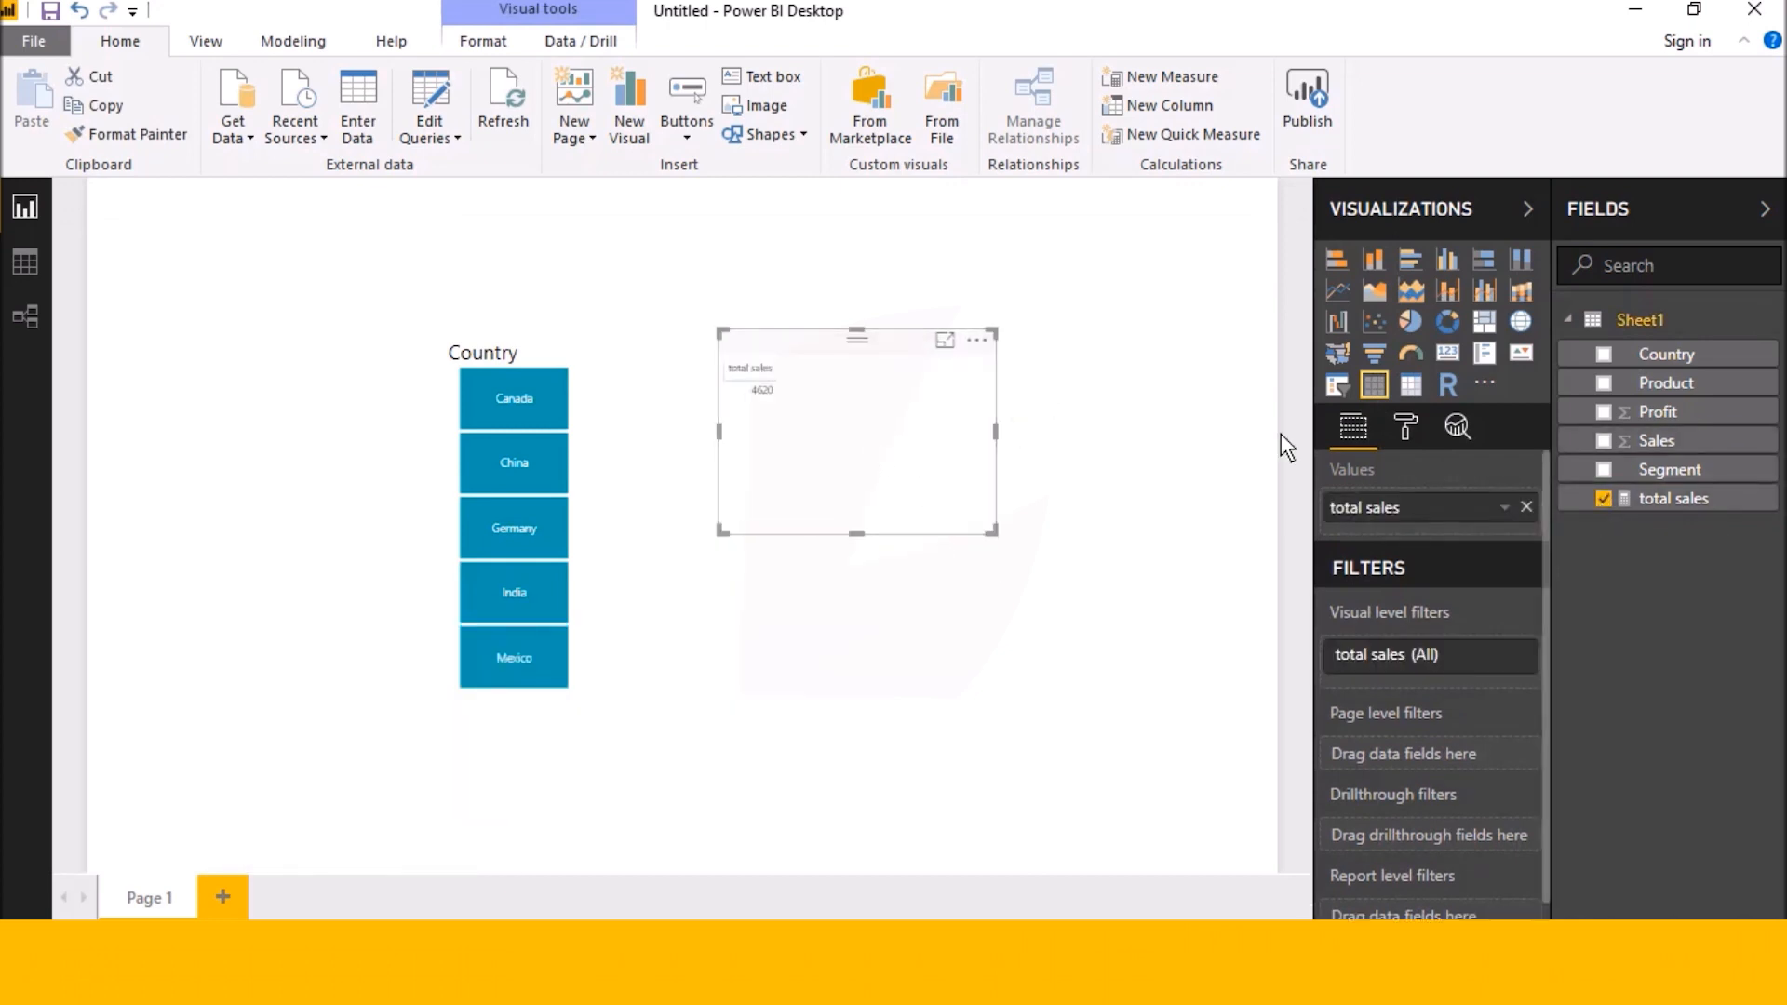
Set the text size of the table's values to 29 and move the table slightly lower on the page
left_click(1407, 425)
scroll(1416, 659, "down", 2)
scroll(1385, 674, "up", 2)
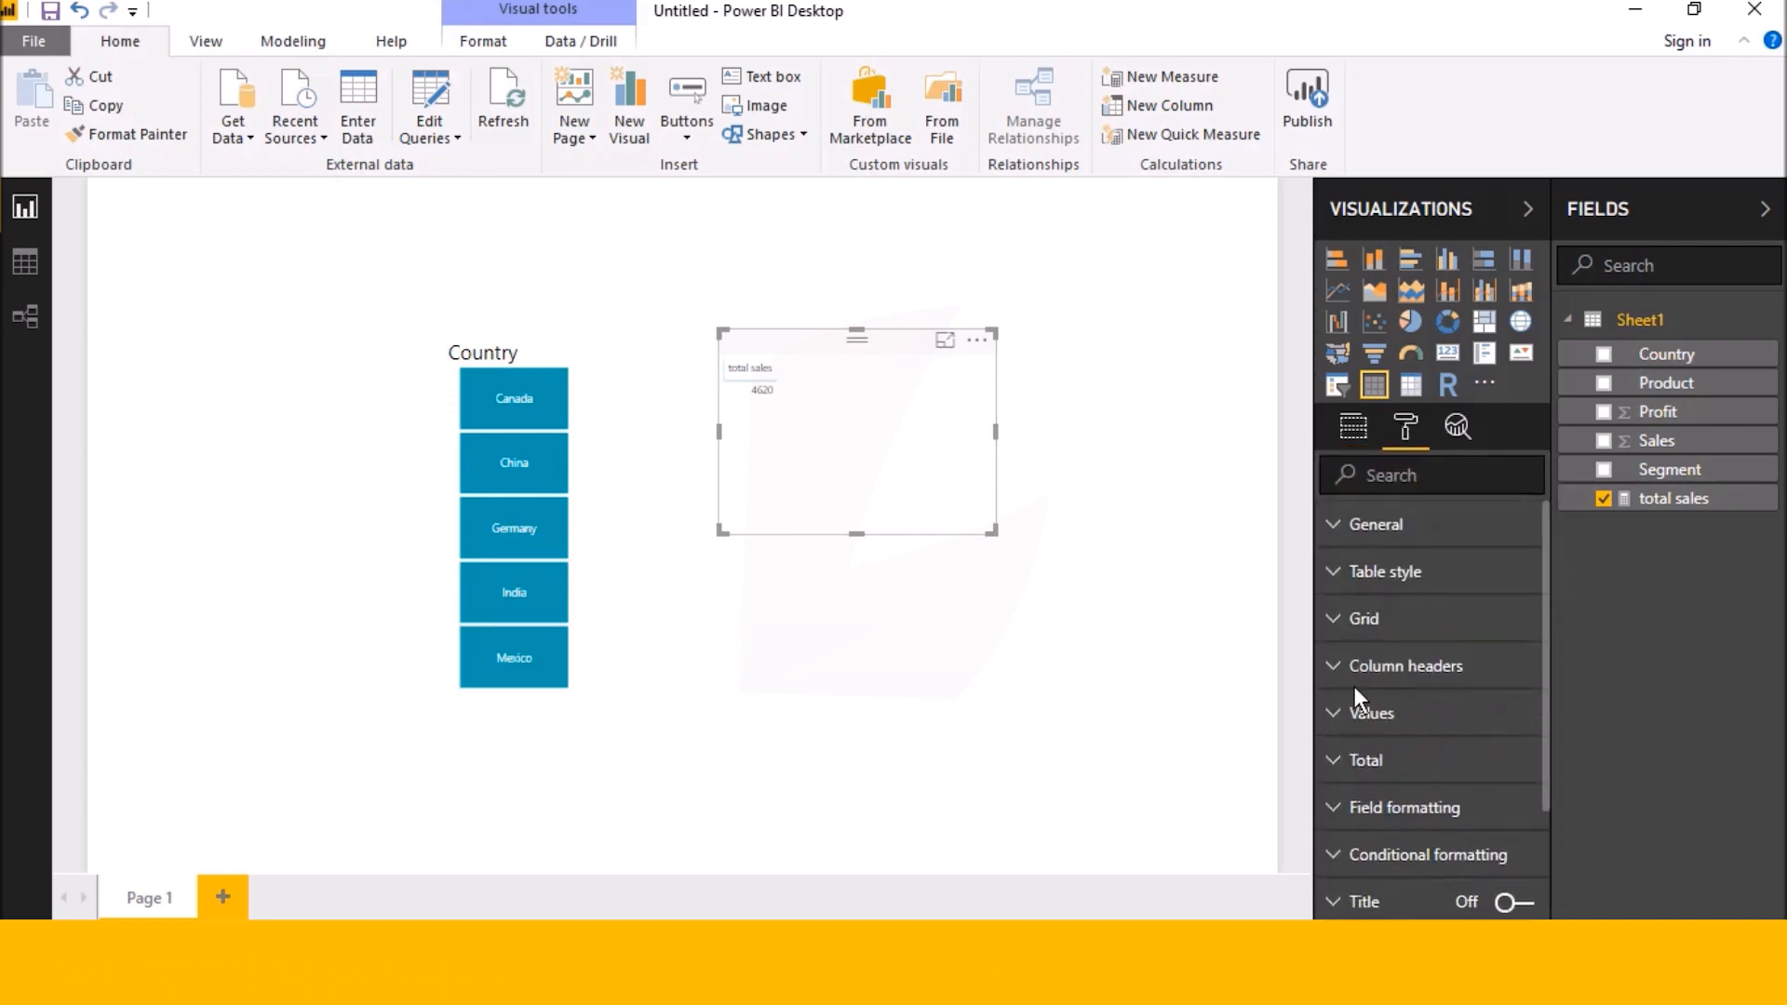
left_click(1338, 666)
scroll(1355, 728, "down", 5)
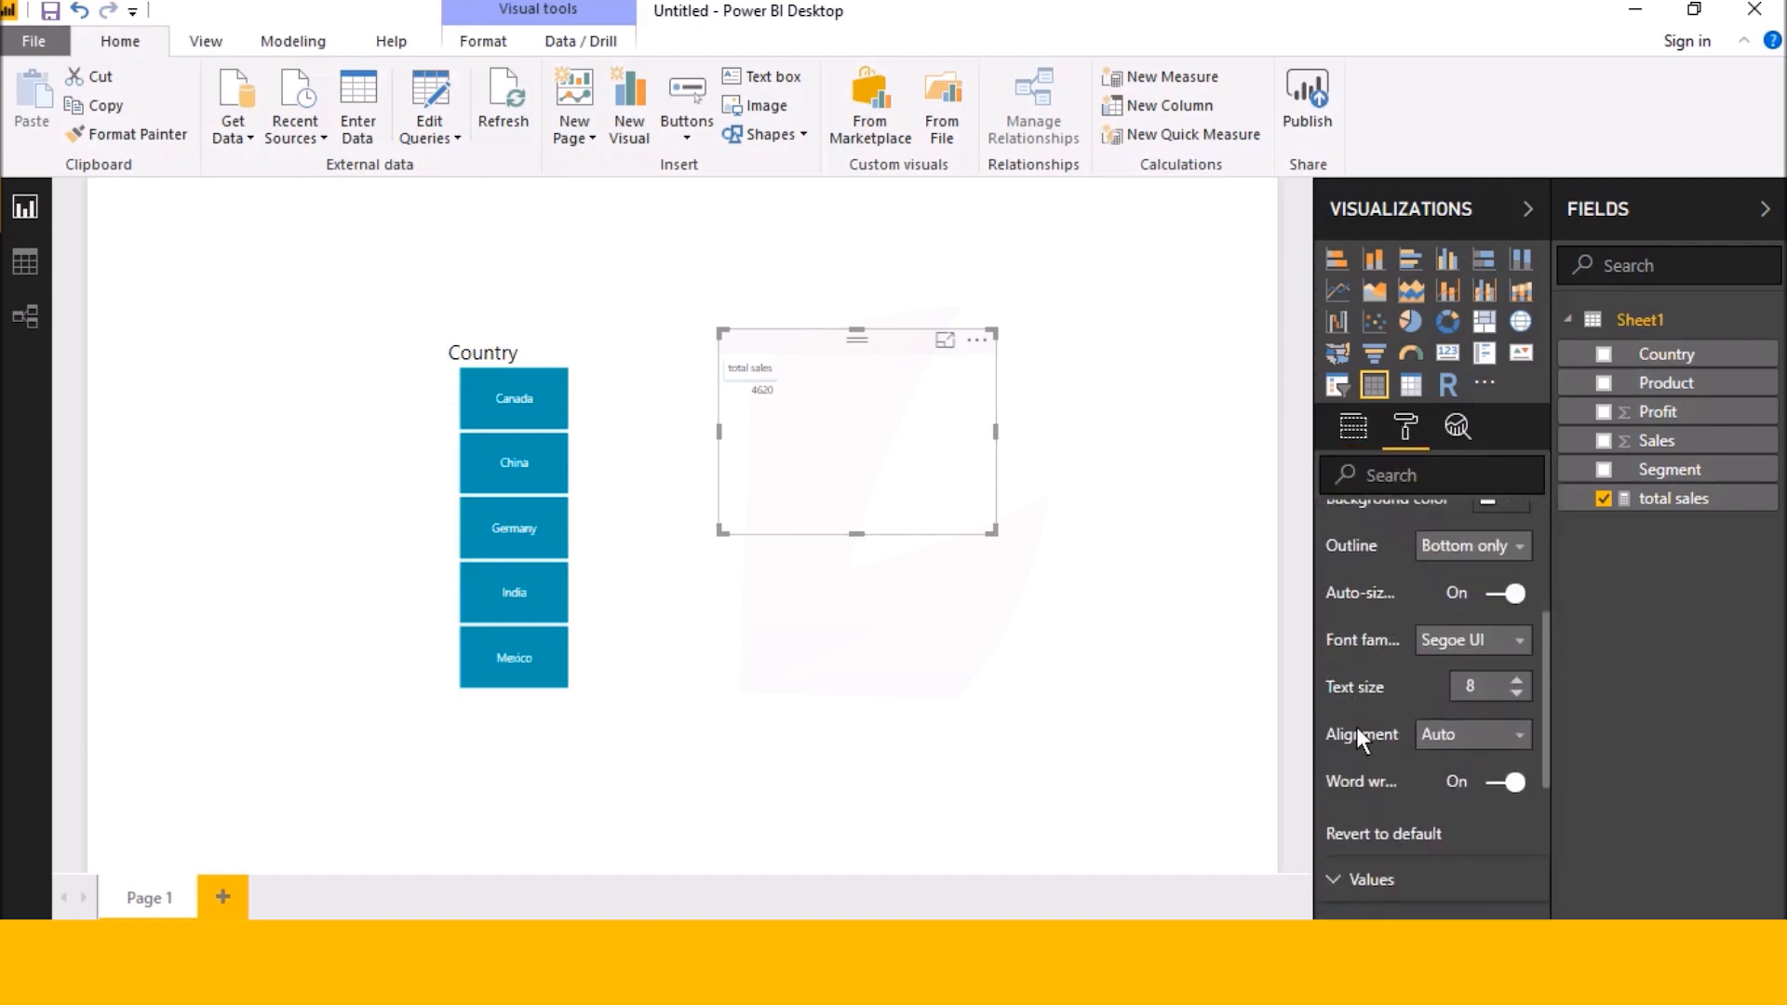
left_click(1334, 565)
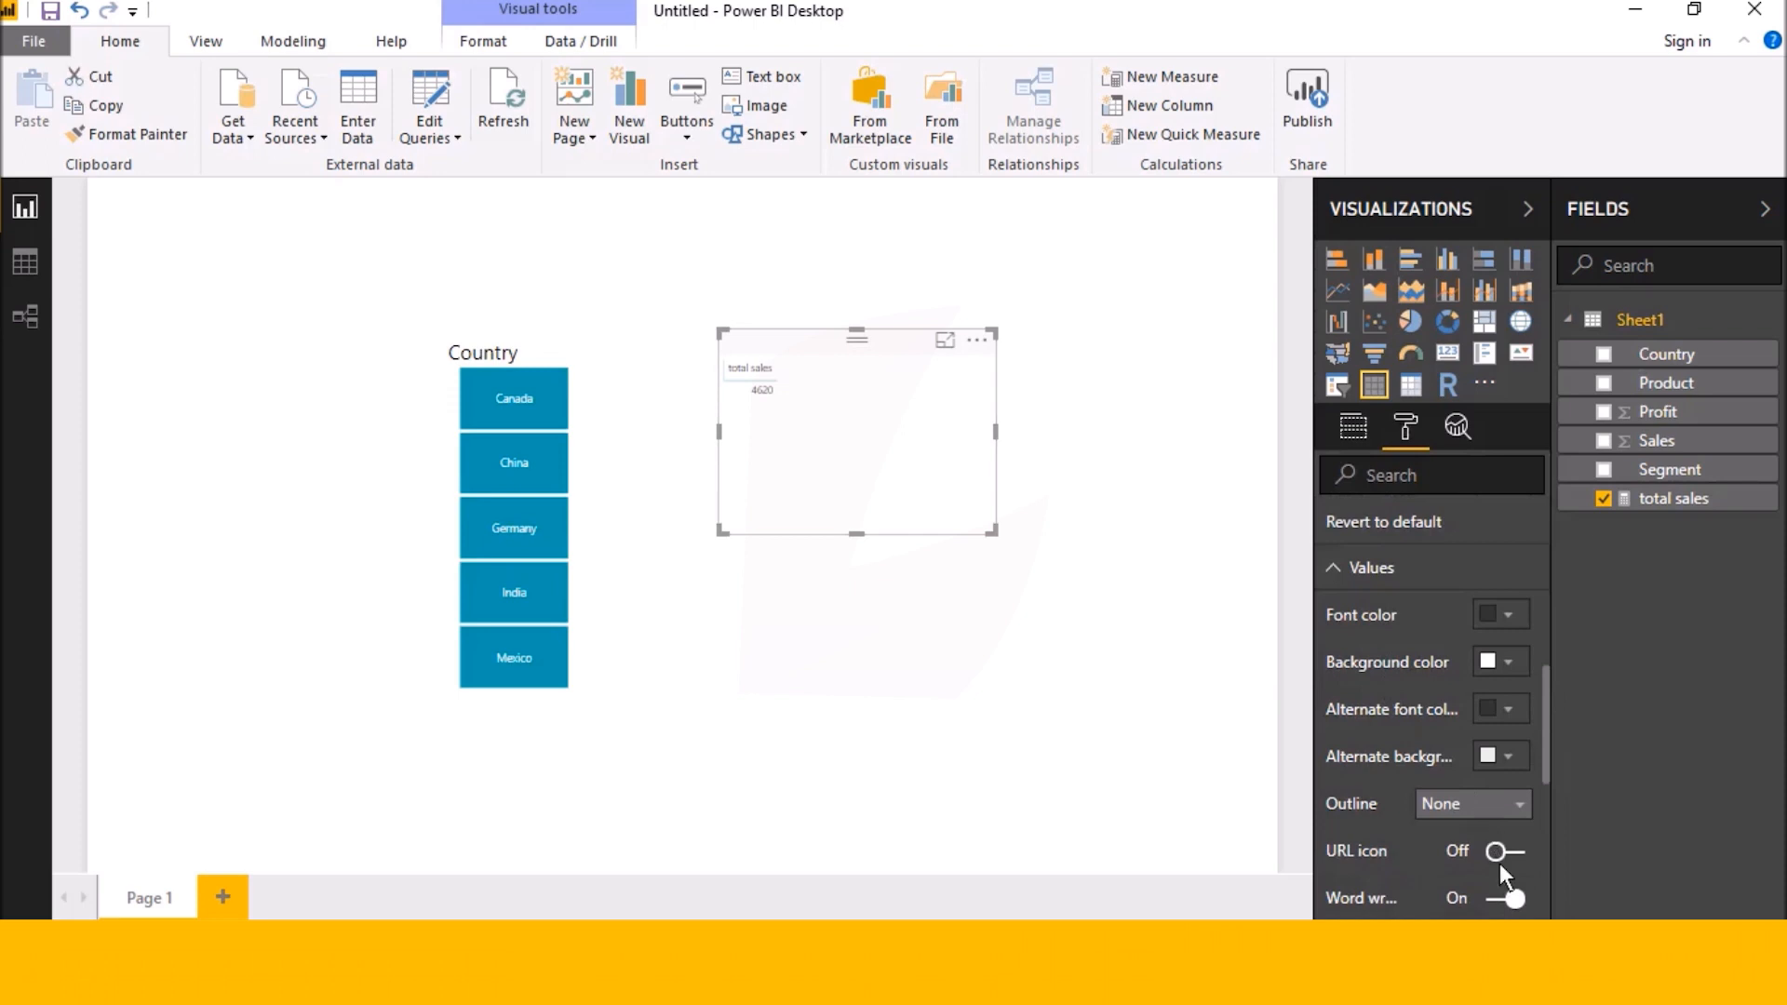
scroll(1504, 874, "down", 4)
left_click(1516, 594)
left_click(1517, 593)
left_click(1516, 594)
left_click(1517, 594)
left_click(1517, 594)
left_click(1516, 593)
left_click(1516, 593)
left_click(1517, 593)
left_click(1517, 592)
left_click(1517, 593)
left_click_drag(907, 479, 963, 583)
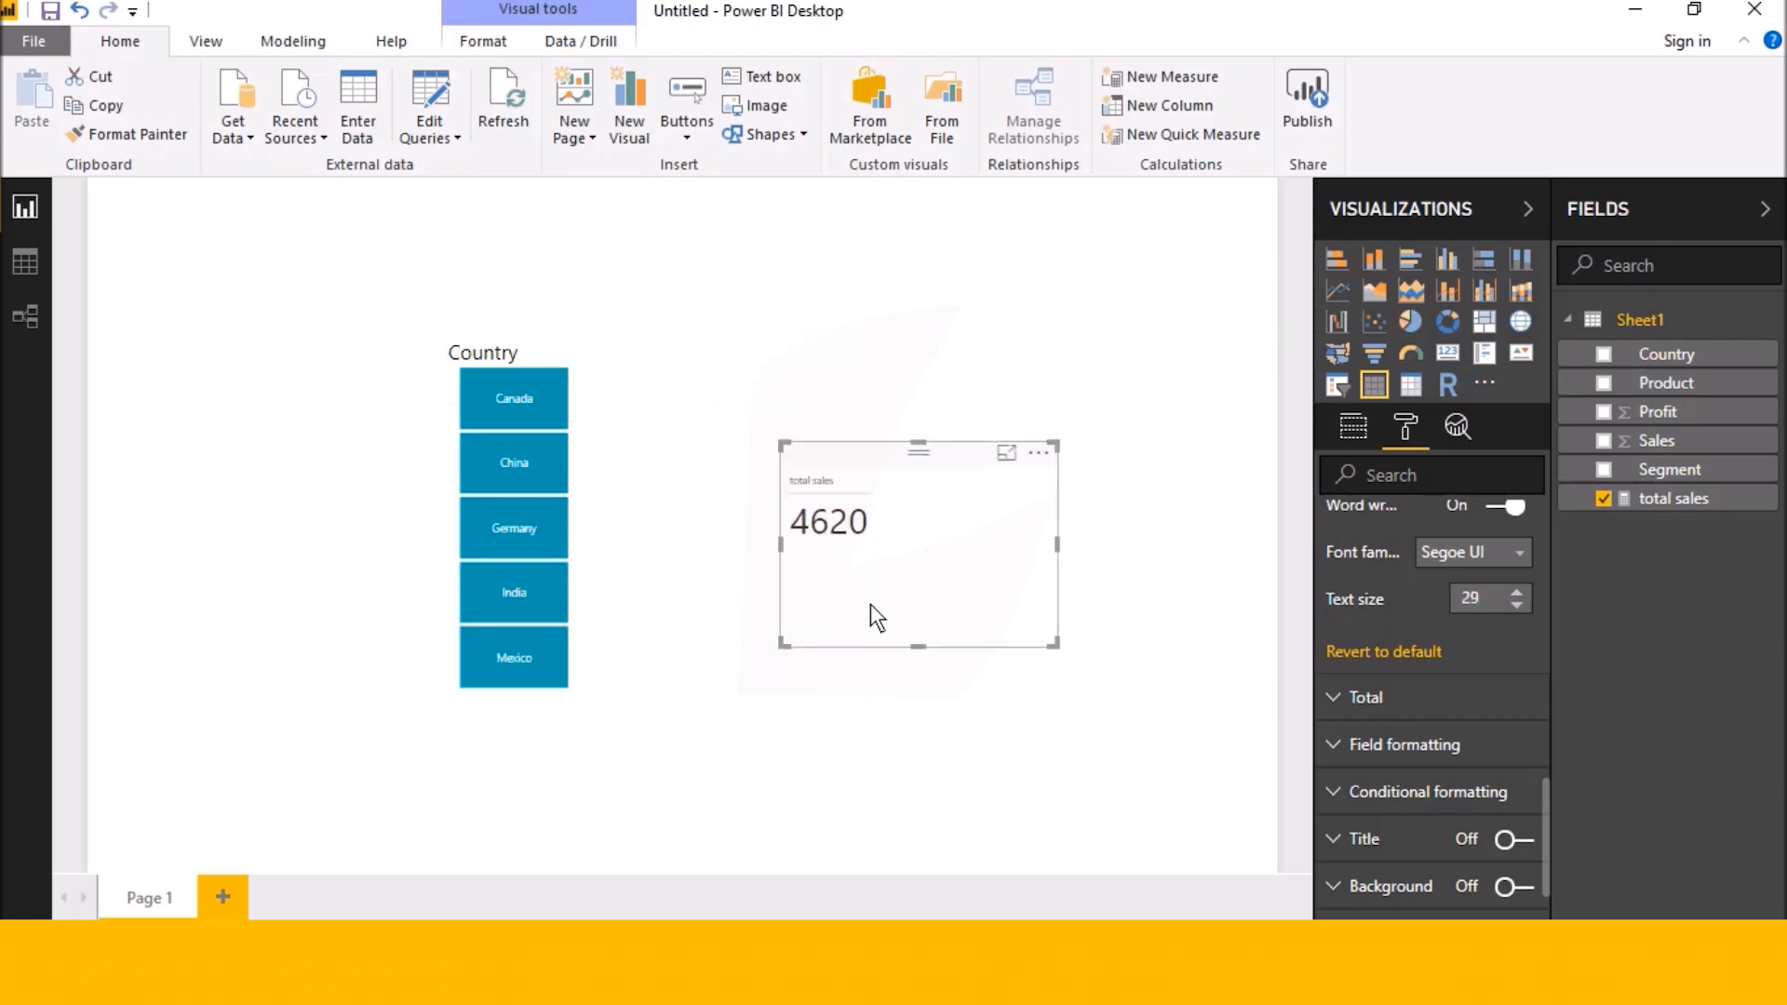
left_click(700, 684)
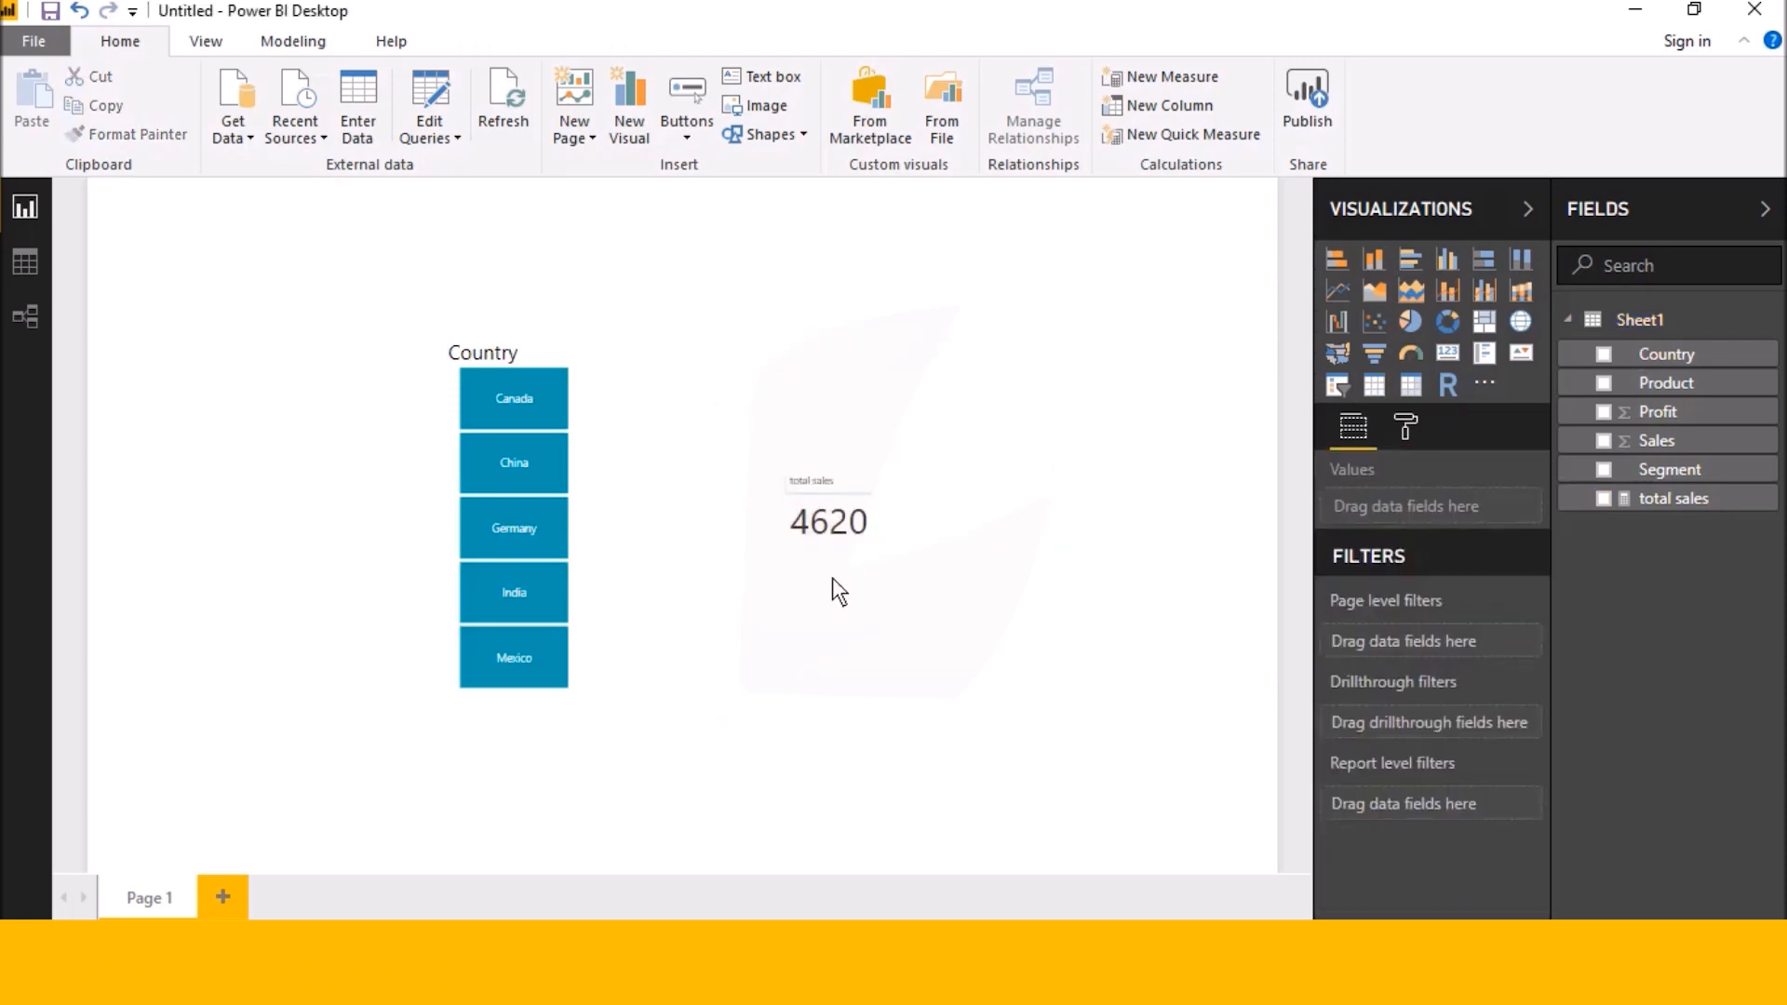
Filter the total sales table with the Country slicer by Canada, China, Germany, India and finally Mexico
left_click(832, 576)
left_click(533, 412)
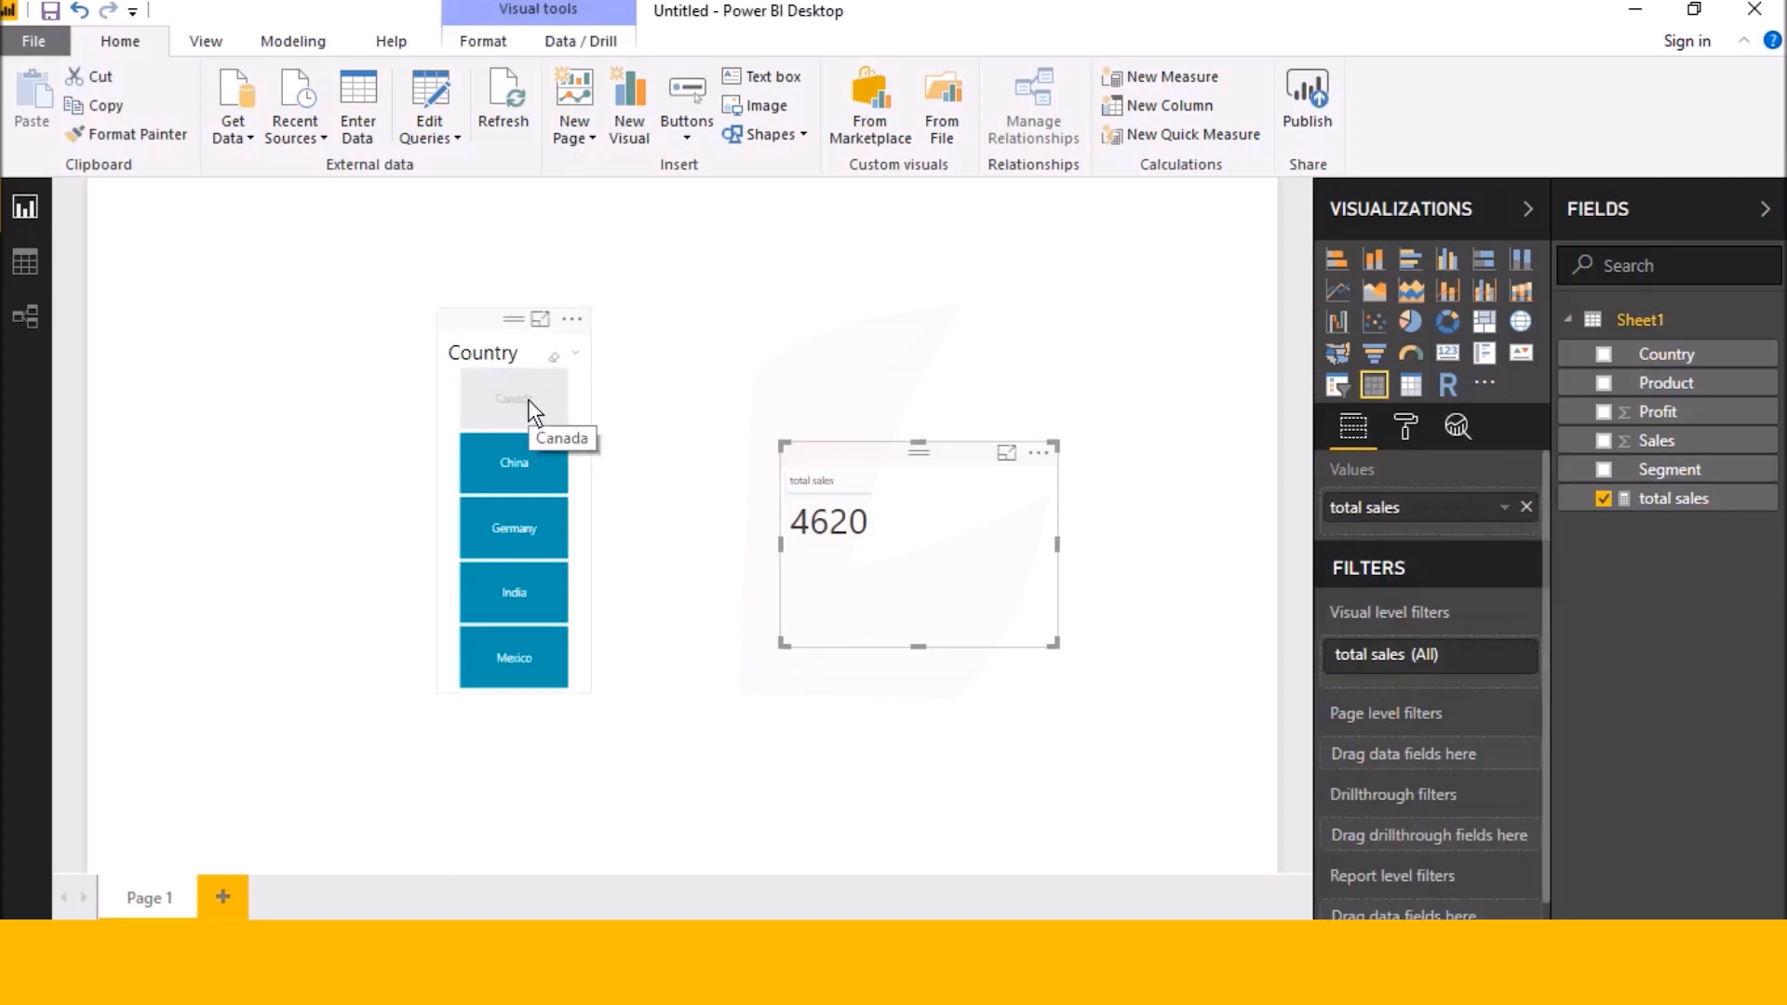
left_click(528, 400)
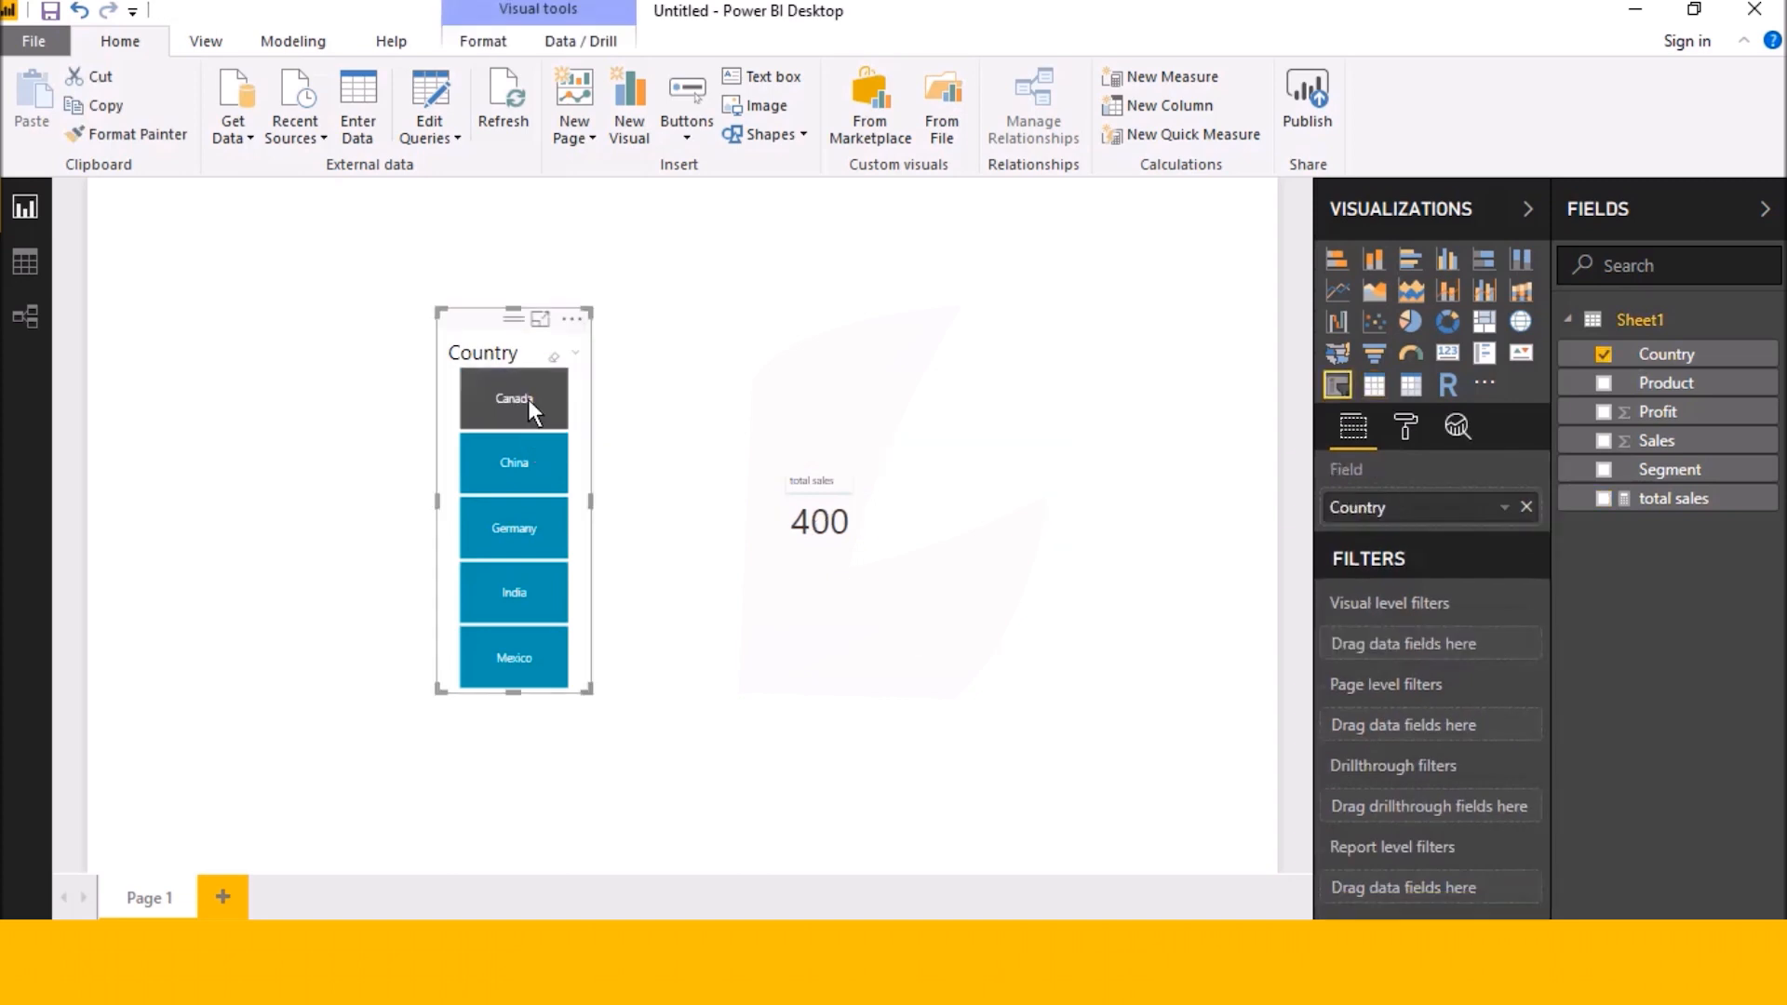
left_click(533, 475)
left_click(536, 540)
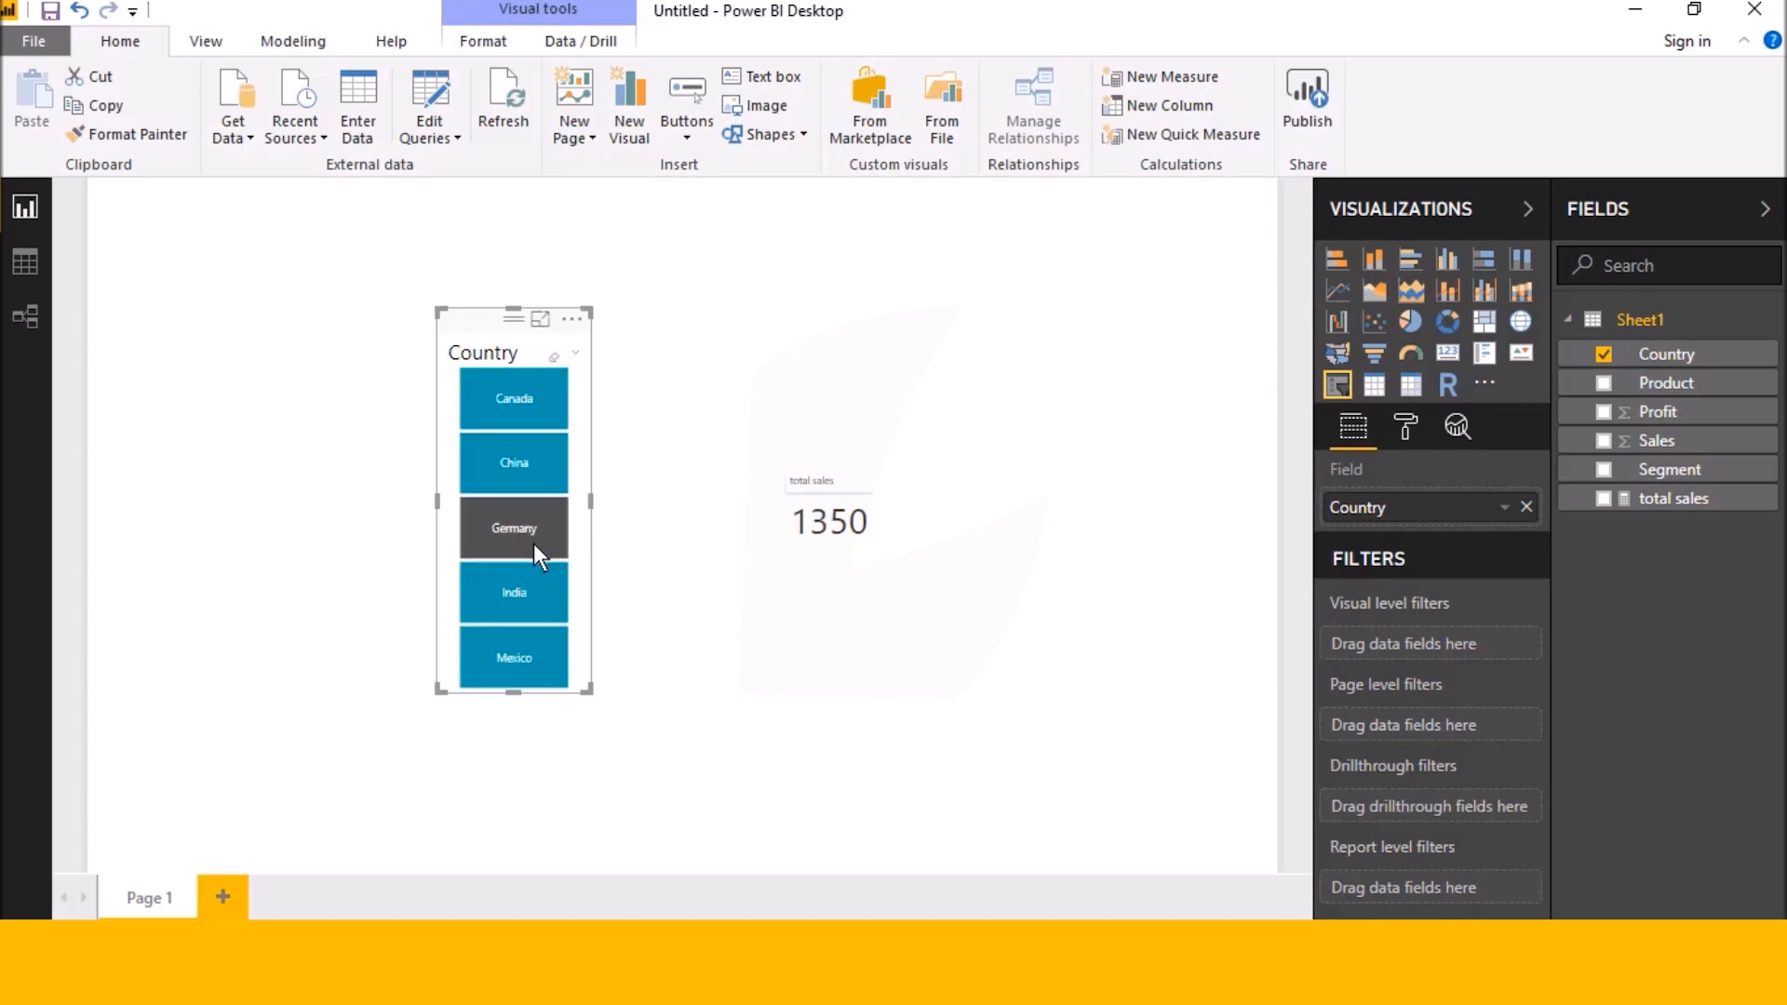
left_click(518, 605)
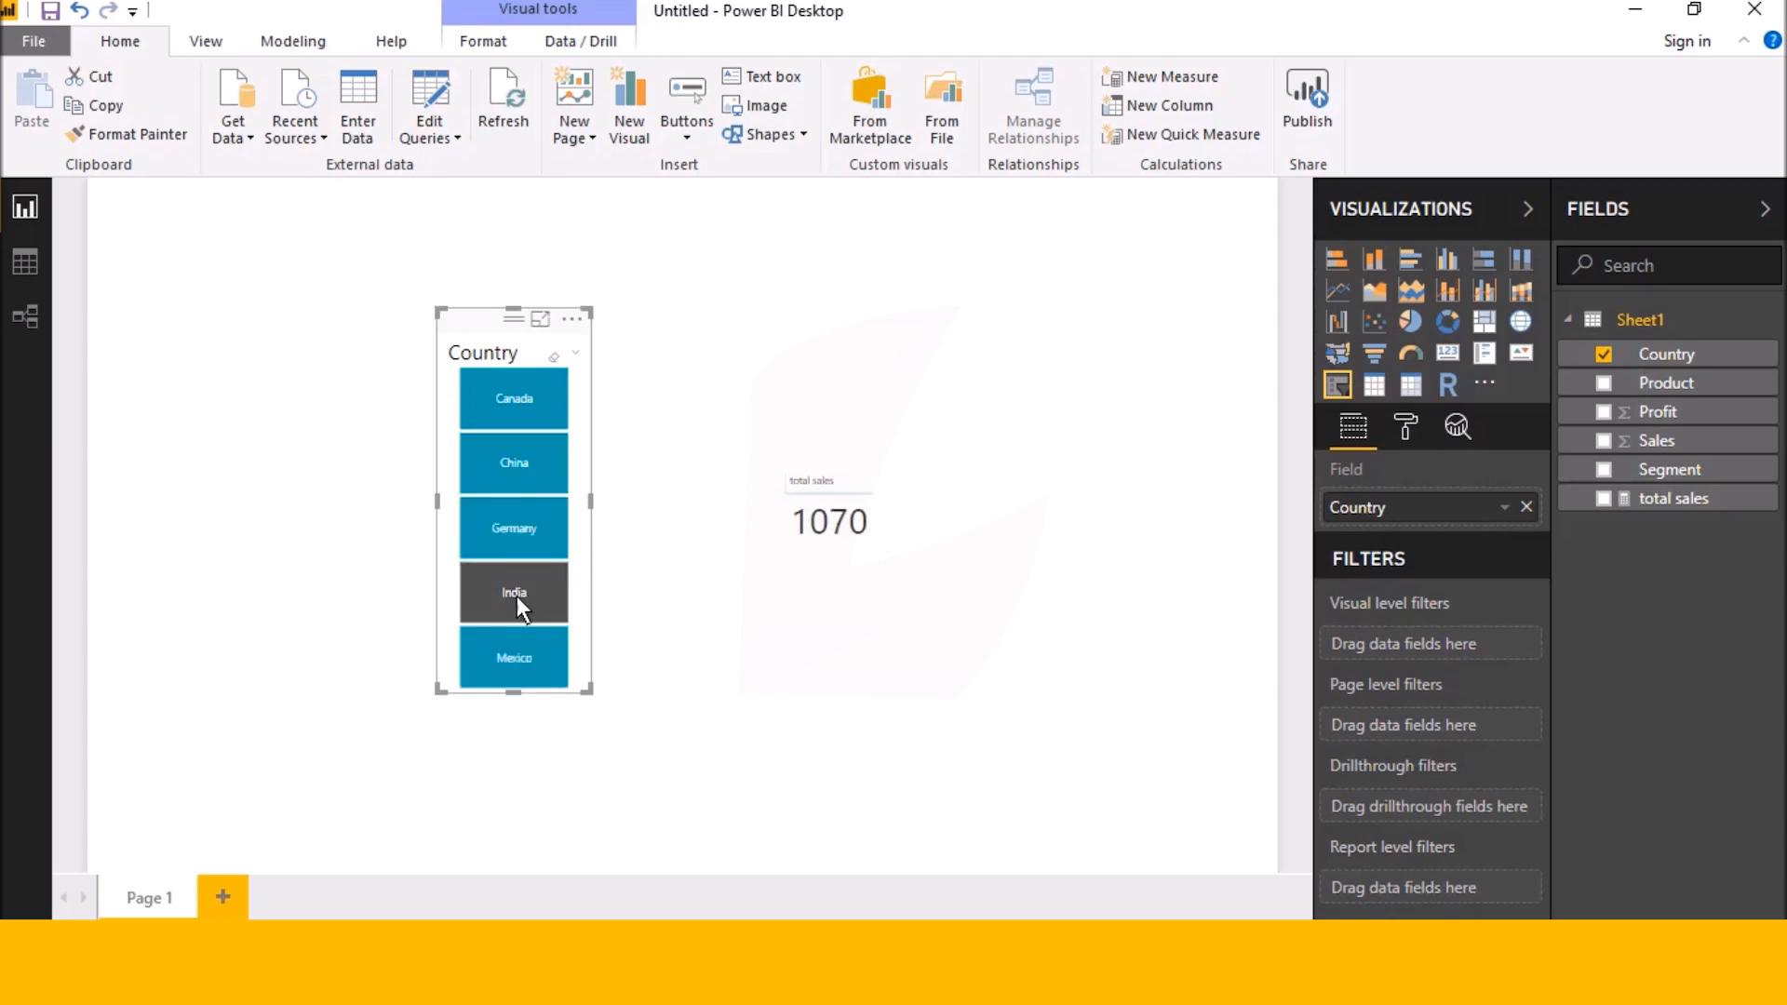
left_click(547, 653)
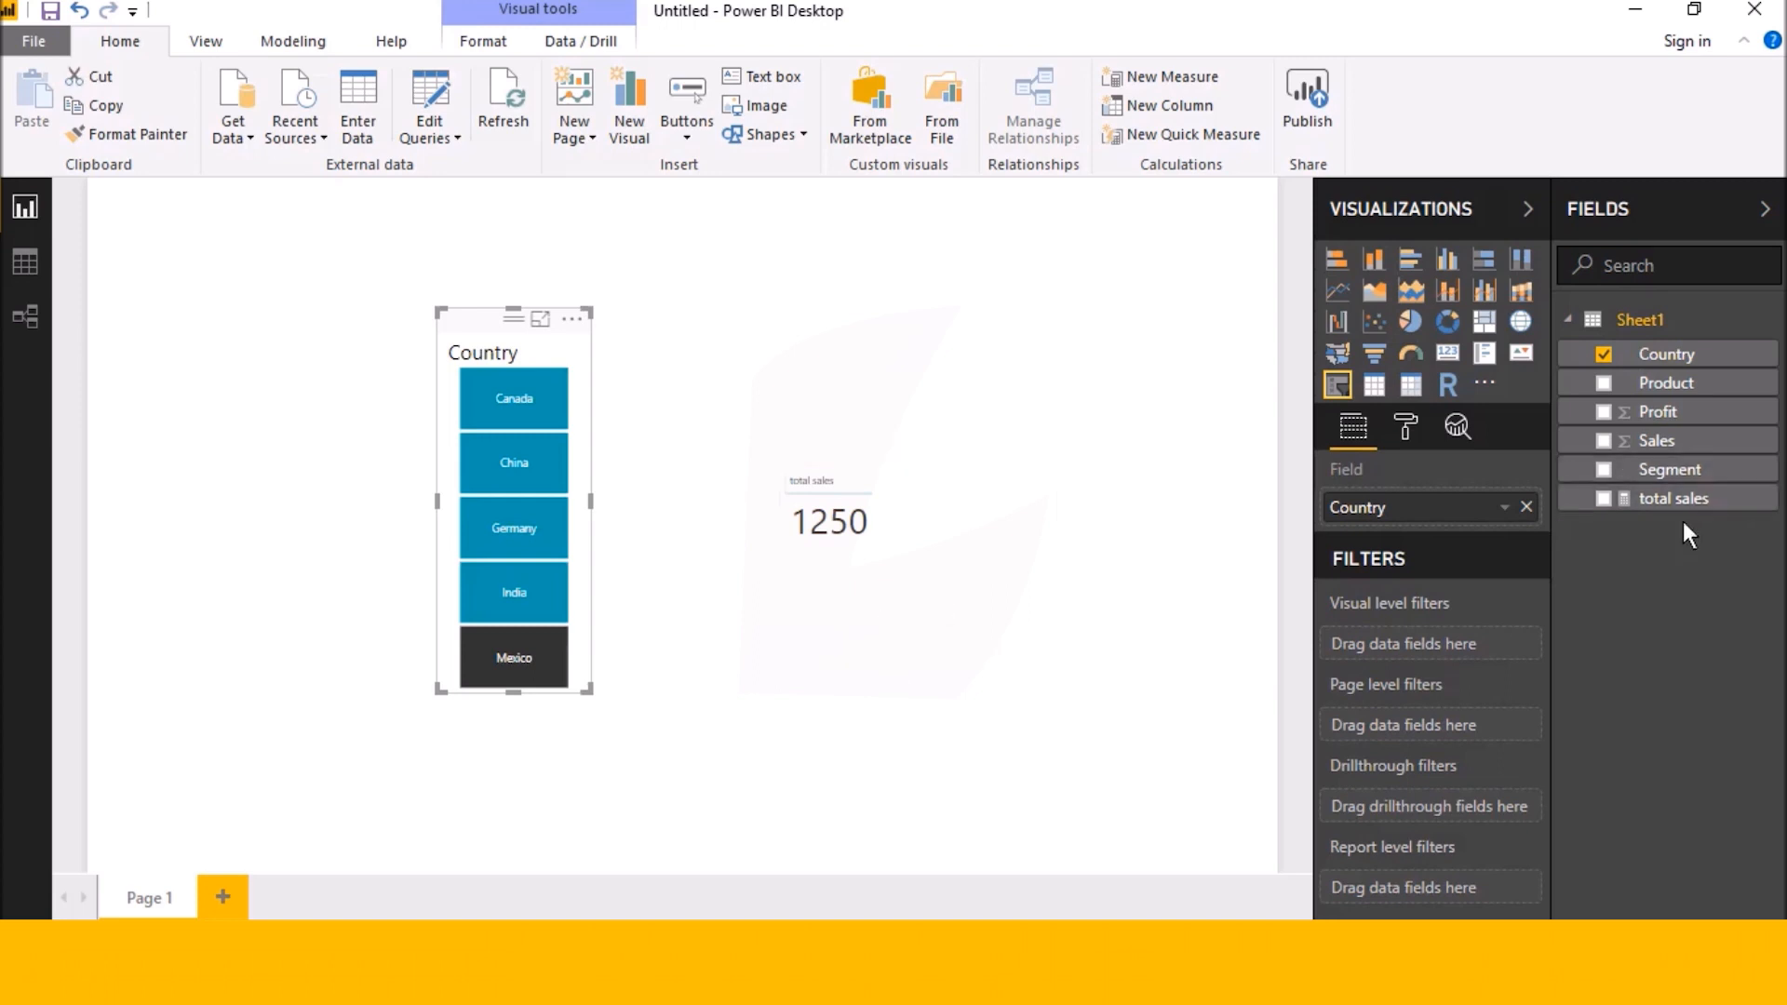
Review the total sales measure again, examining its name, SUM function and Sheet1[Sales] argument in the formula
right_click(1679, 436)
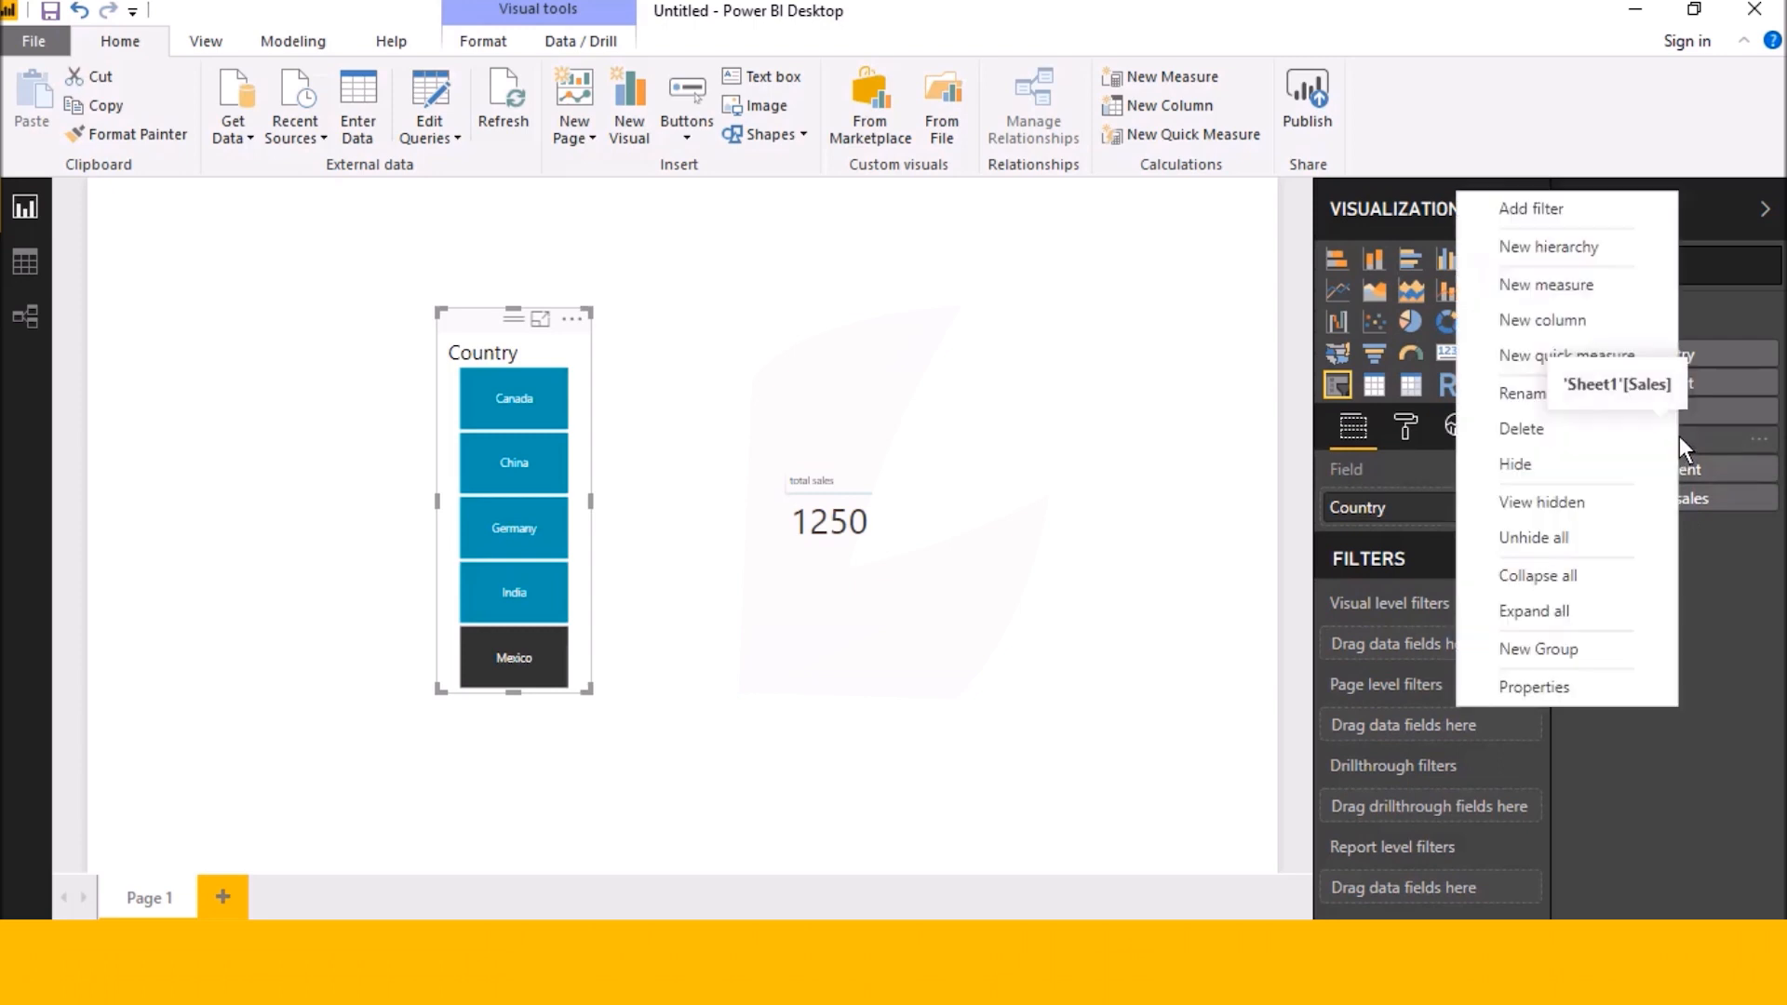
left_click(1702, 799)
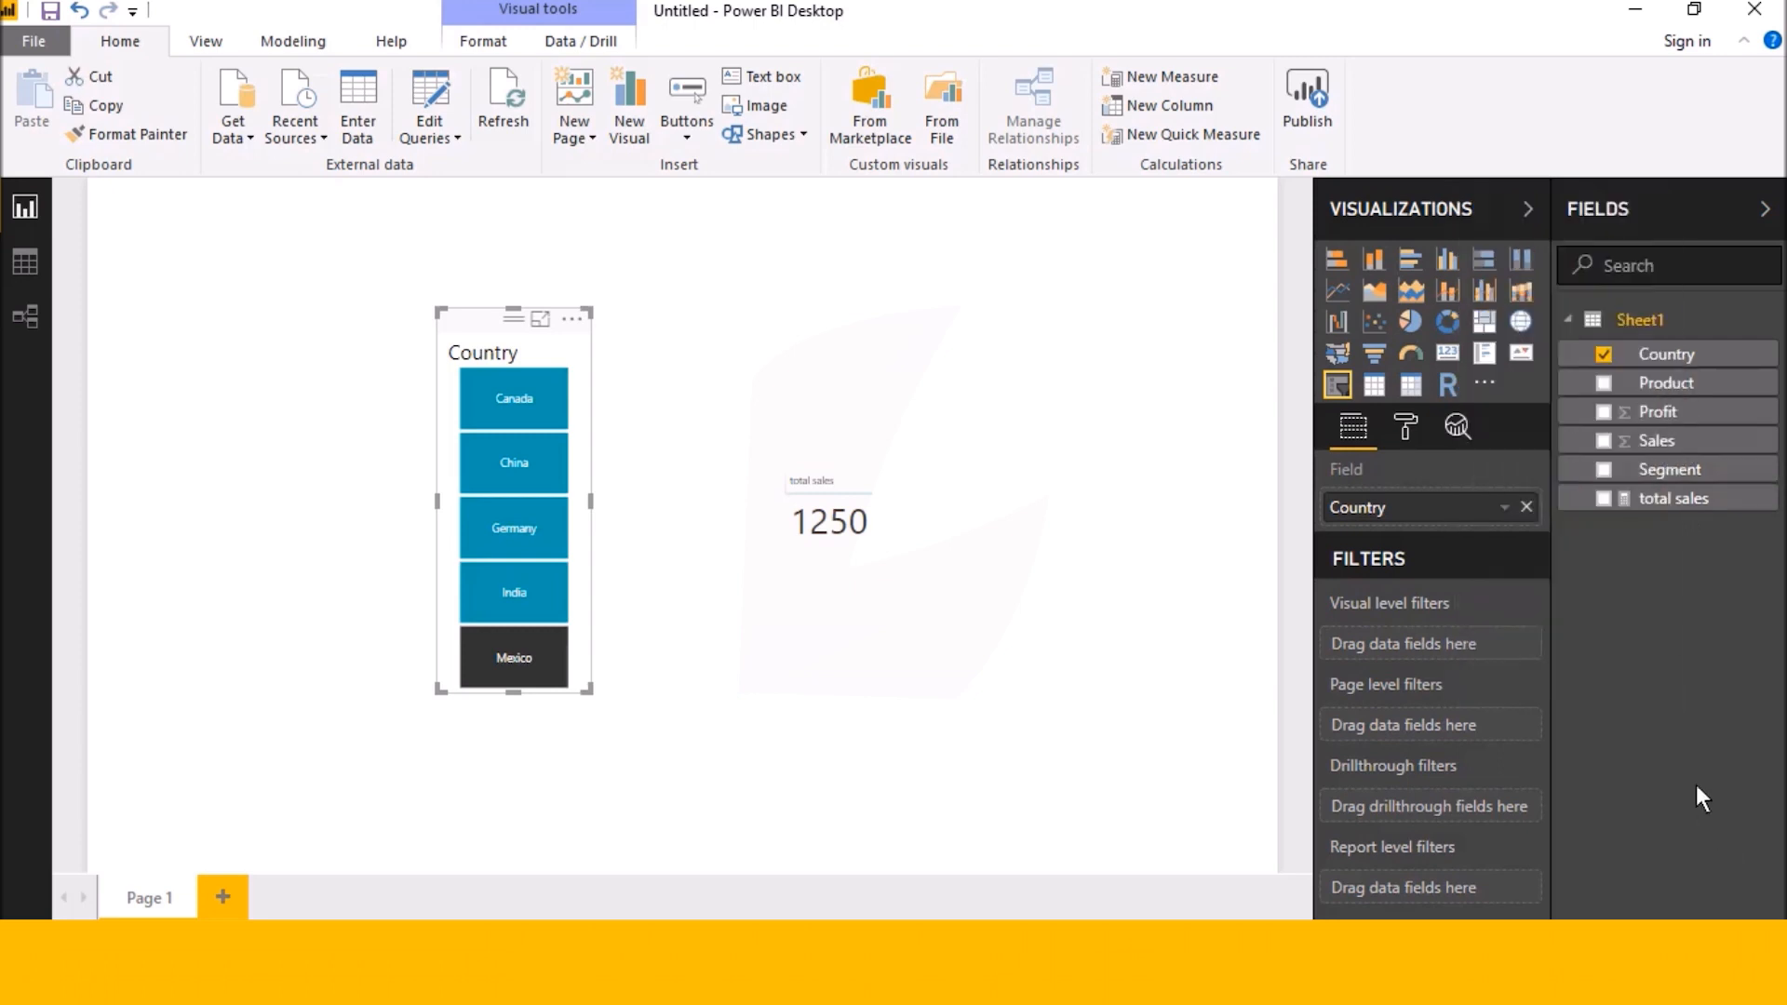
left_click(1670, 503)
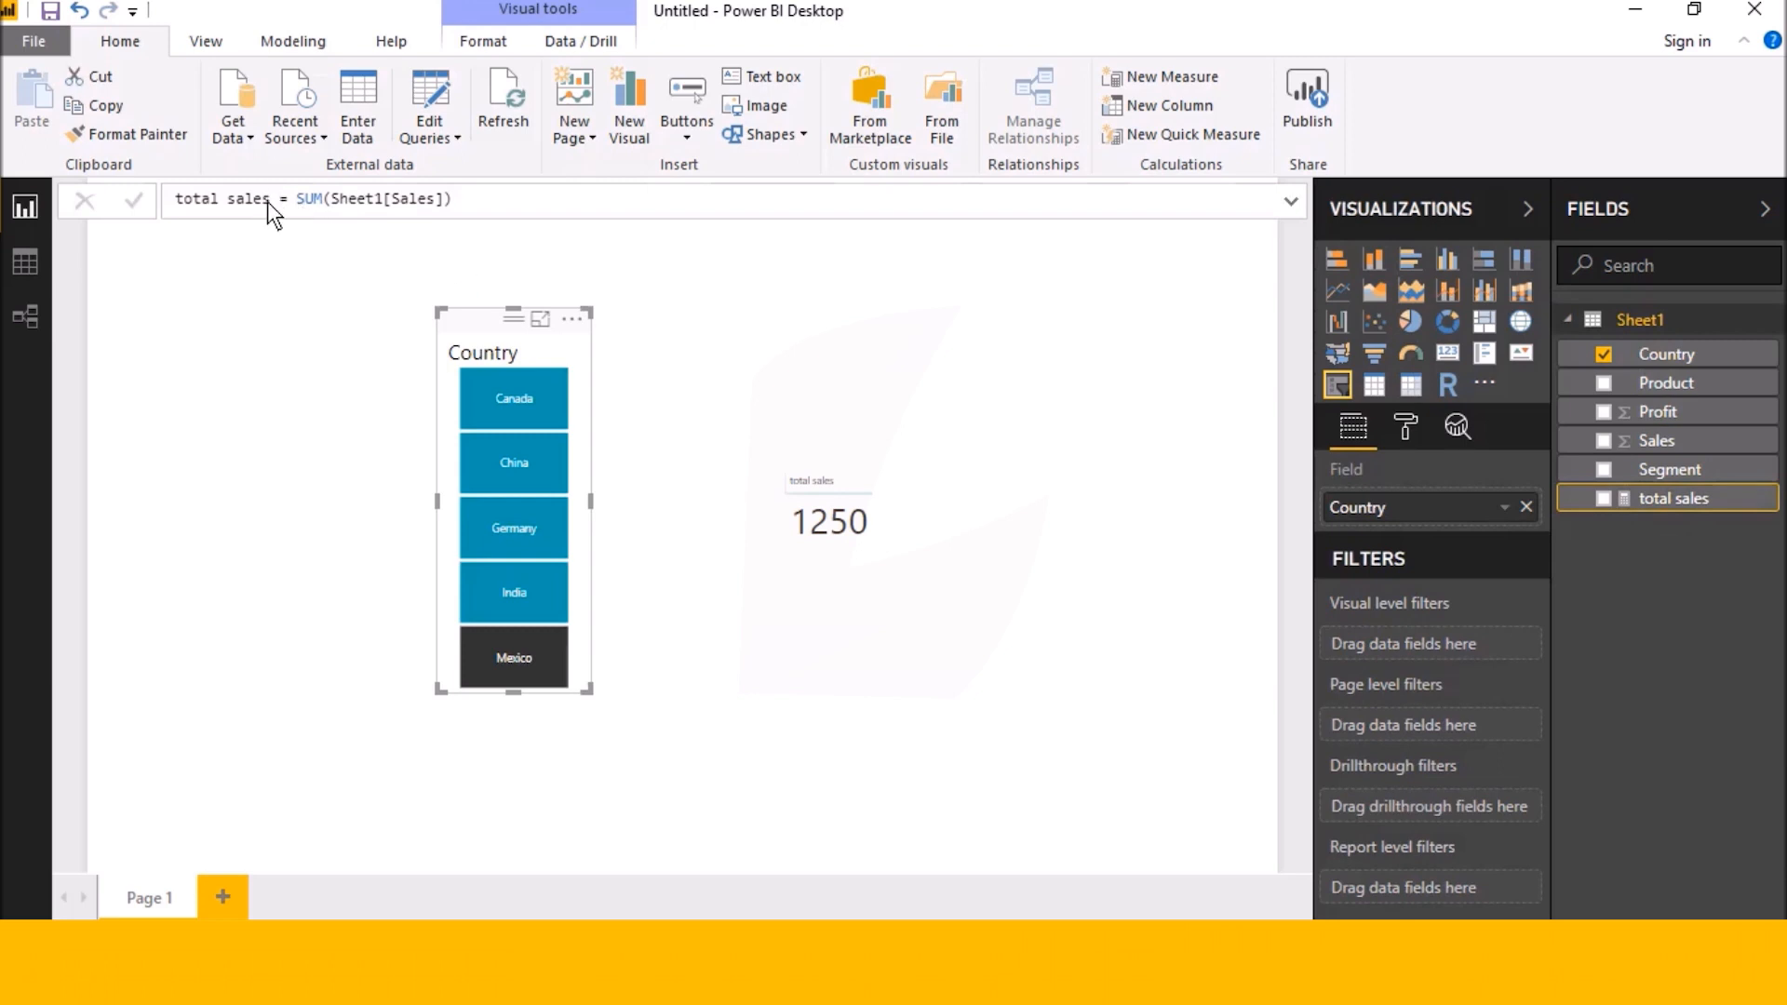
left_click_drag(273, 200, 184, 204)
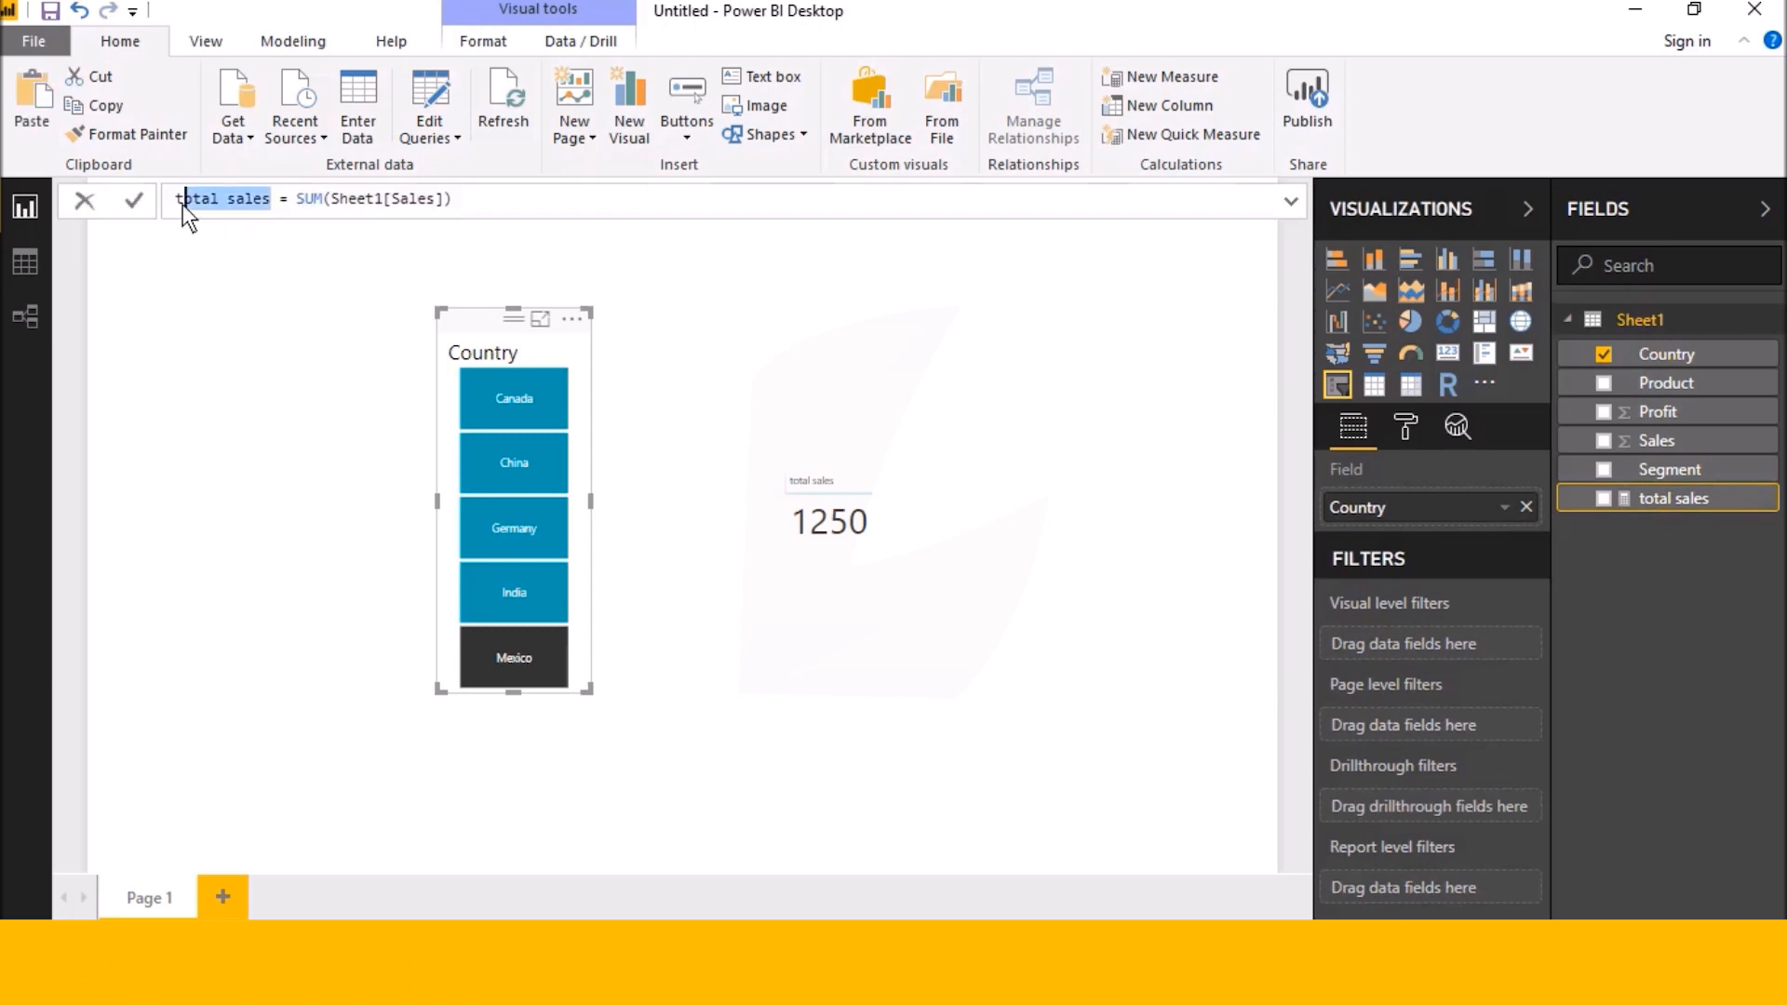
left_click(272, 200)
left_click_drag(323, 199, 296, 201)
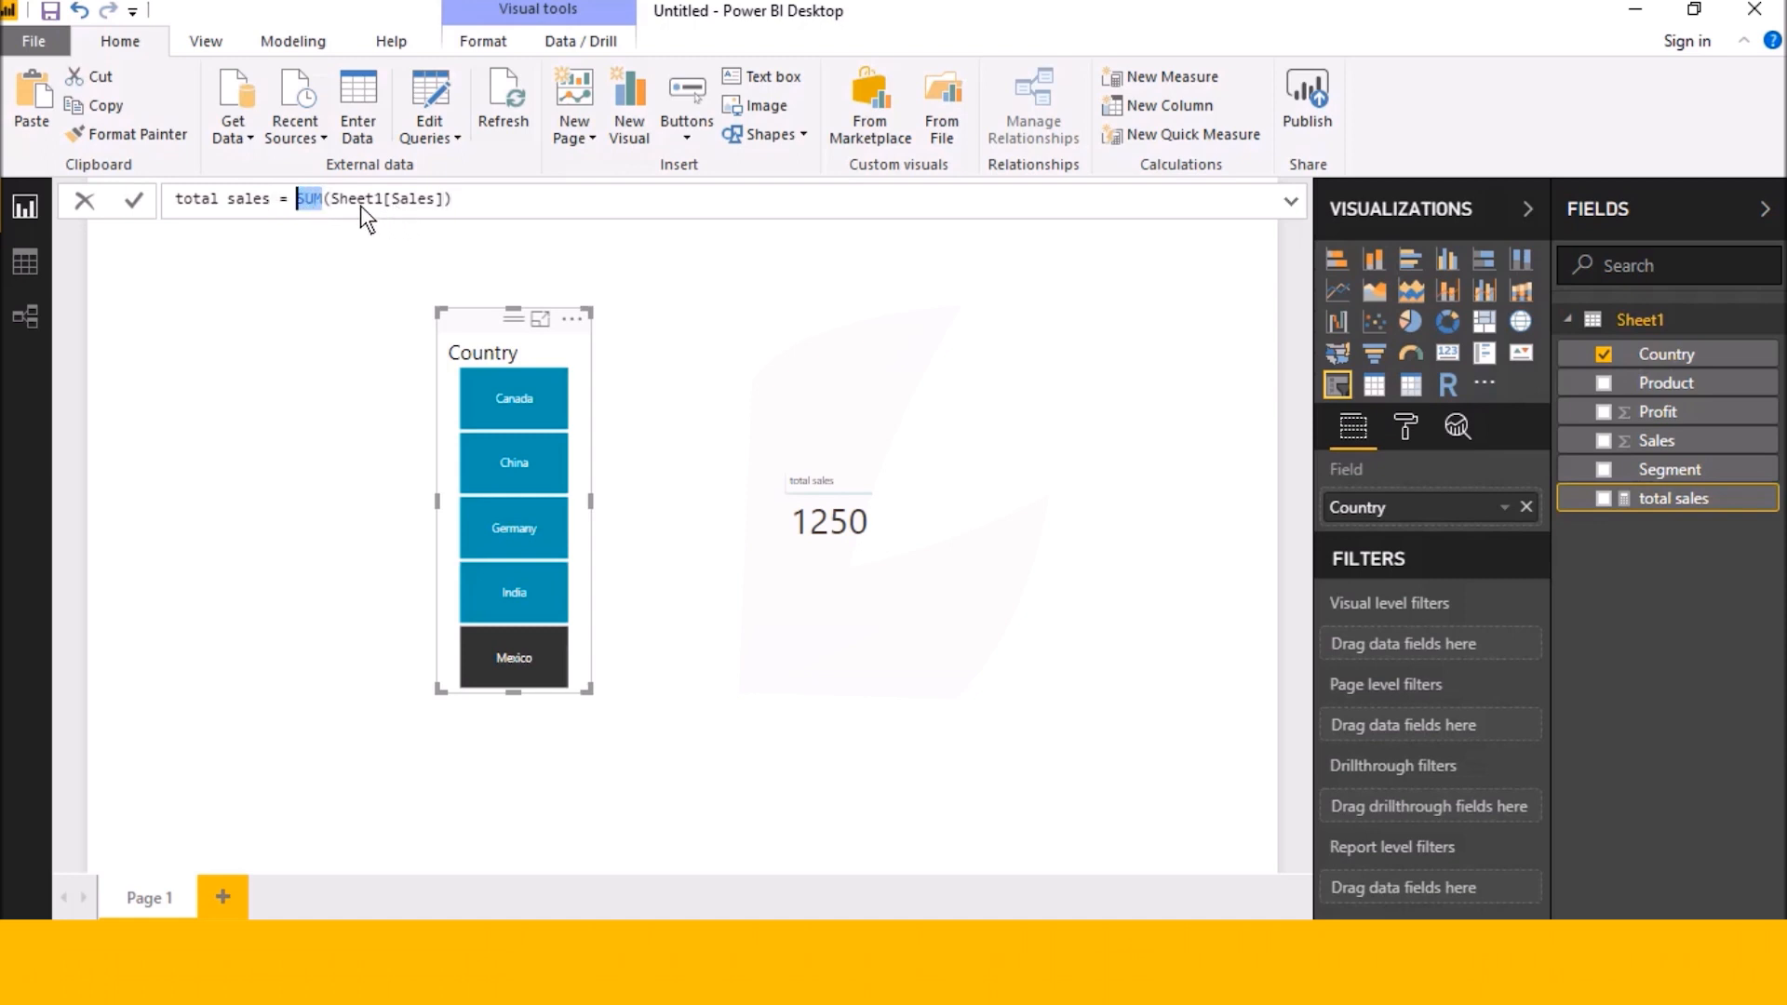
left_click(358, 202)
left_click_drag(445, 200, 410, 199)
left_click(482, 197)
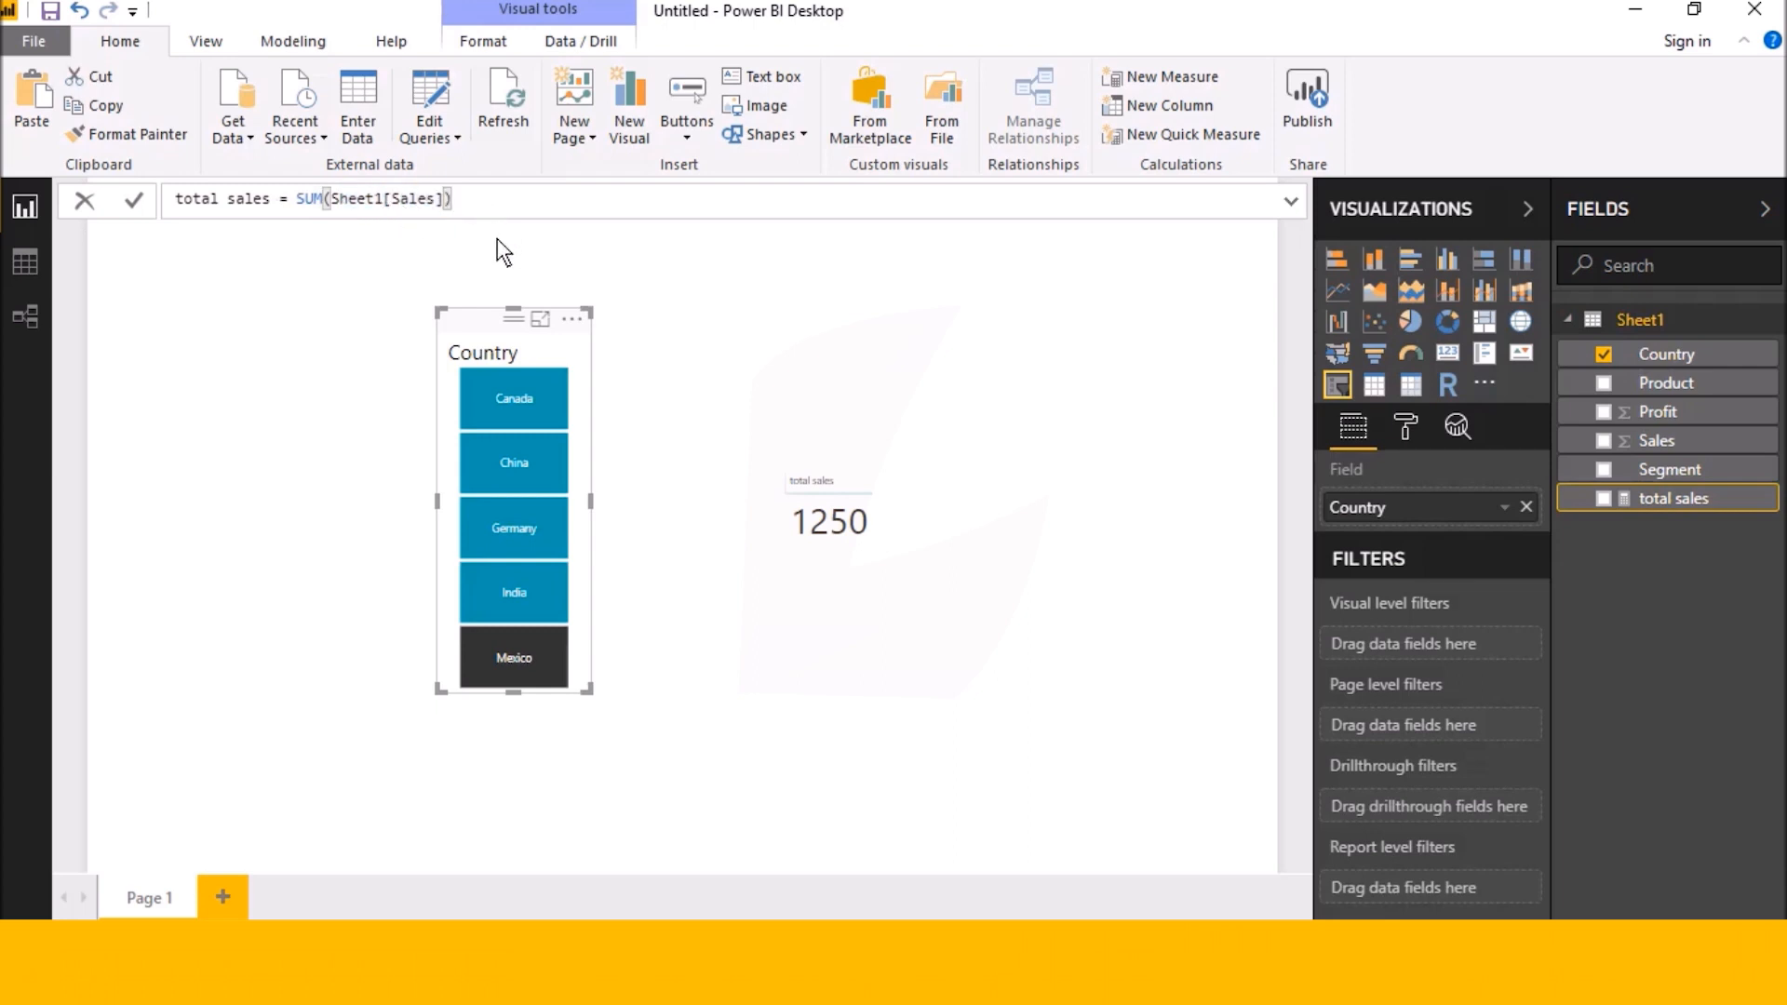